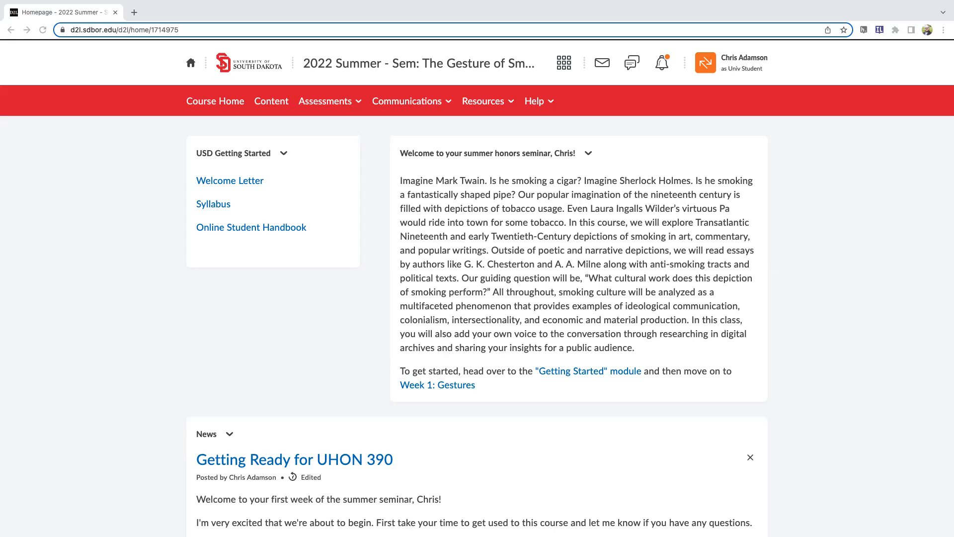
Open the Textual Analysis Project assignment from the course's dropbox folders
{"action": "left_click", "coordinate": [317, 102]}
{"action": "left_click", "coordinate": [318, 156]}
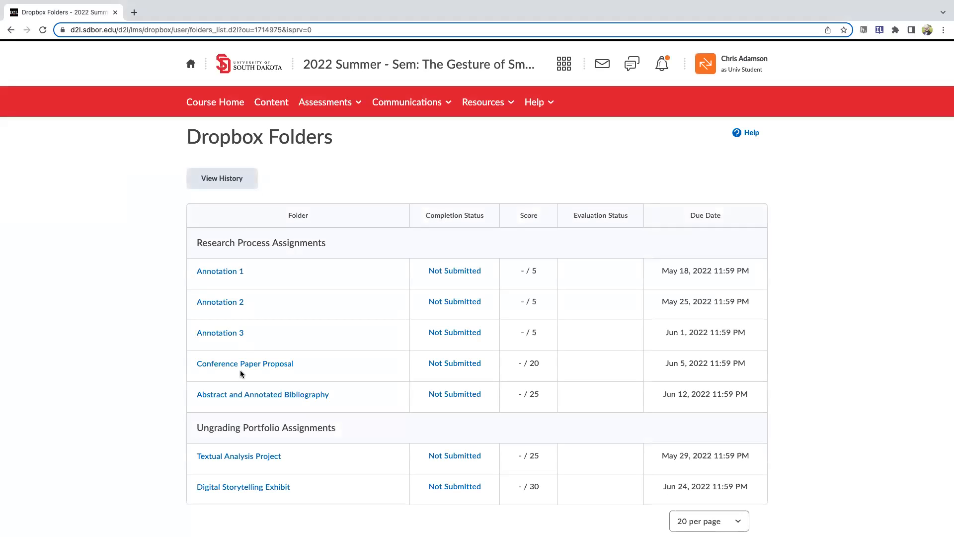
{"action": "left_click", "coordinate": [252, 461]}
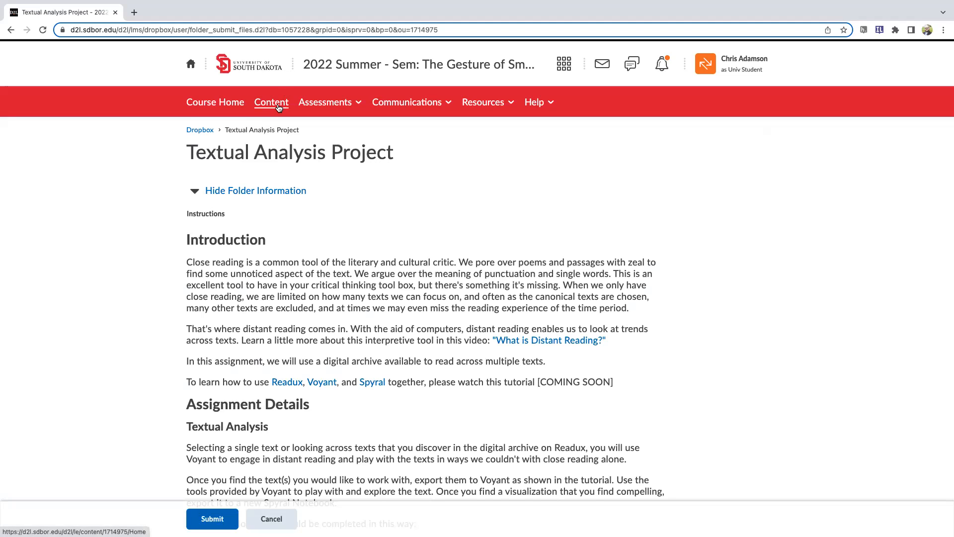
Review the assignment instructions and open their Readux link in a new browser tab, switching to it
{"action": "scroll", "coordinate": [161, 287], "scroll_direction": "down", "scroll_amount": 3}
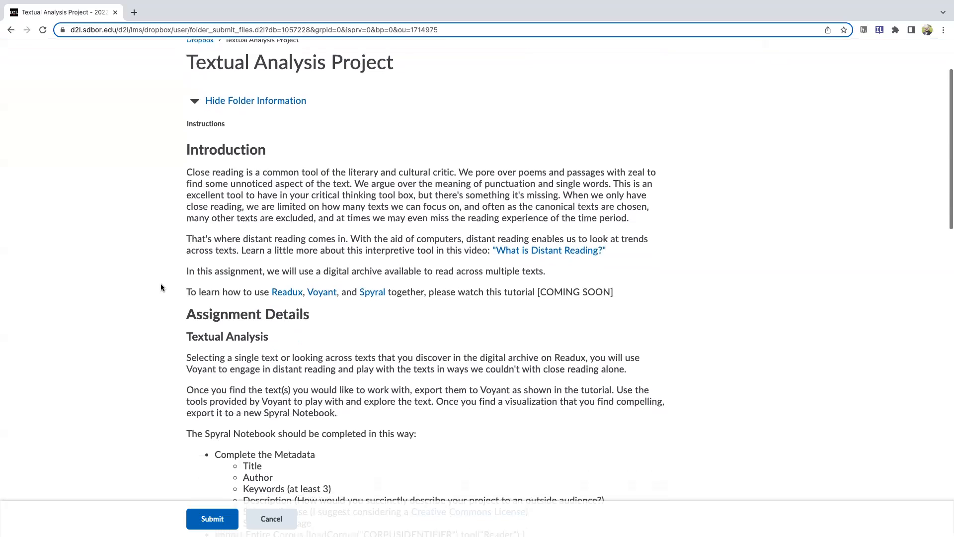
{"action": "scroll", "coordinate": [204, 248], "scroll_direction": "down", "scroll_amount": 3}
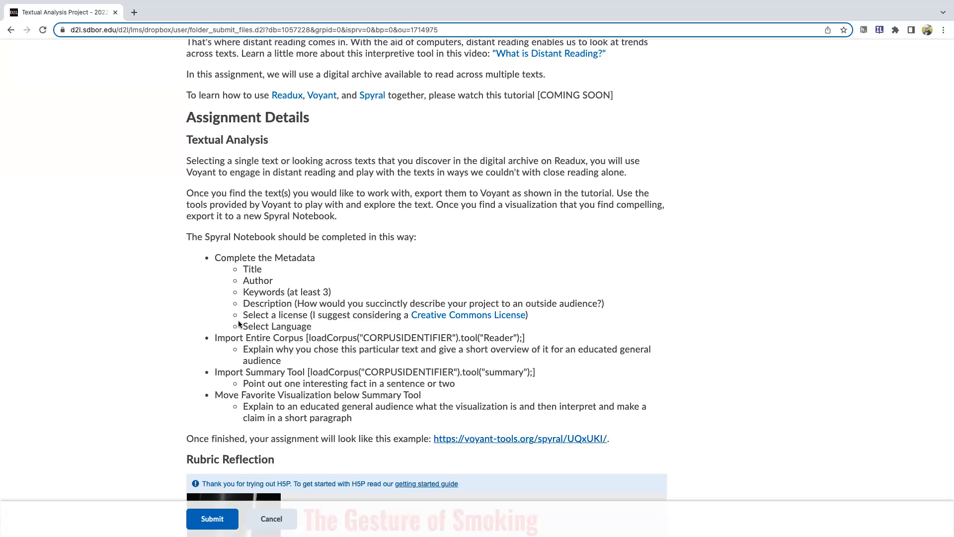
{"action": "scroll", "coordinate": [198, 300], "scroll_direction": "up", "scroll_amount": 2}
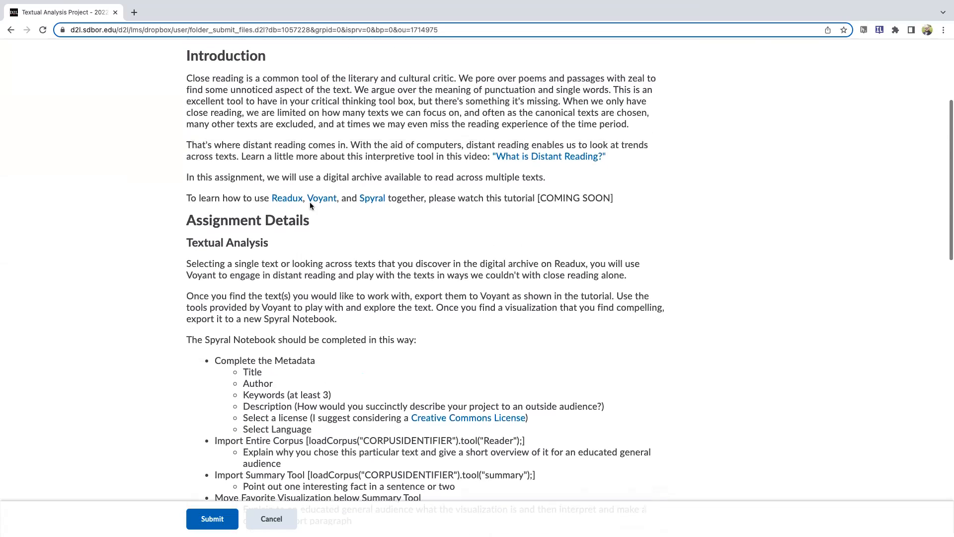
{"action": "right_click", "coordinate": [291, 201]}
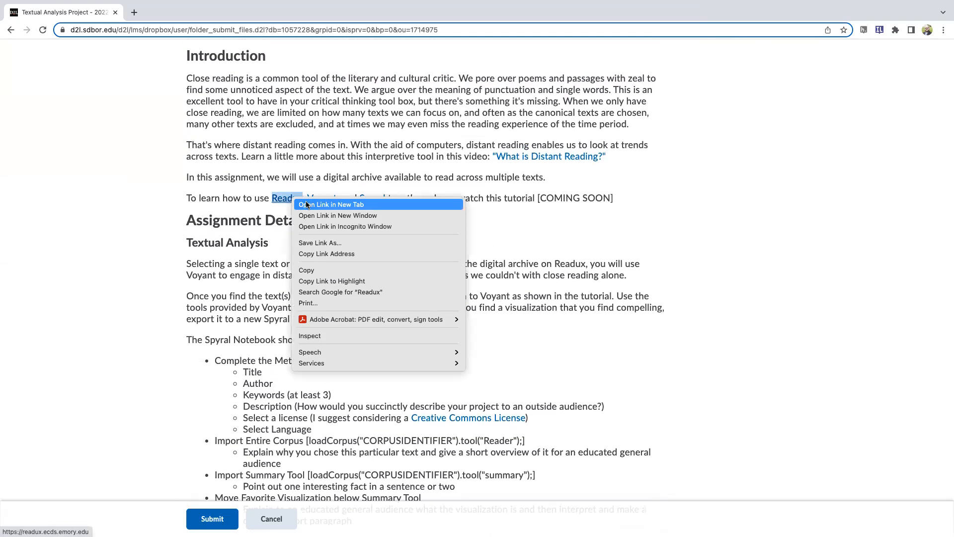
{"action": "left_click", "coordinate": [310, 204]}
{"action": "scroll", "coordinate": [233, 107], "scroll_direction": "down", "scroll_amount": 1}
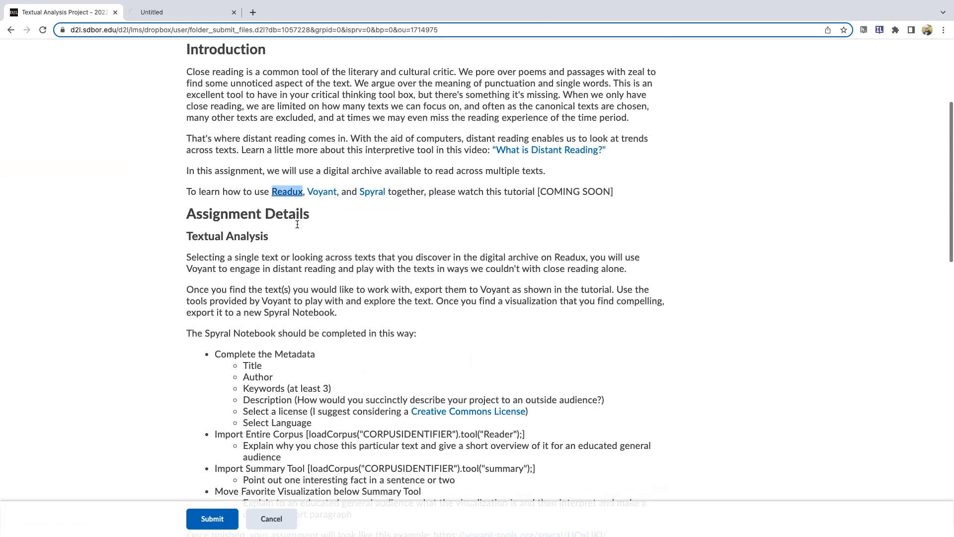
{"action": "left_click", "coordinate": [158, 10]}
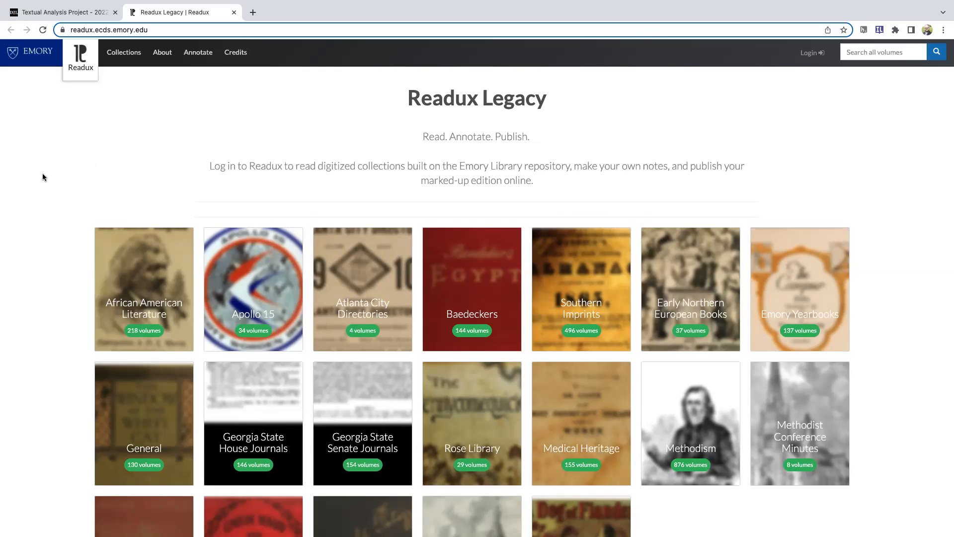
Look over the Readux collections and search all volumes with the wildcard term "cig*"
{"action": "scroll", "coordinate": [43, 174], "scroll_direction": "down", "scroll_amount": 3}
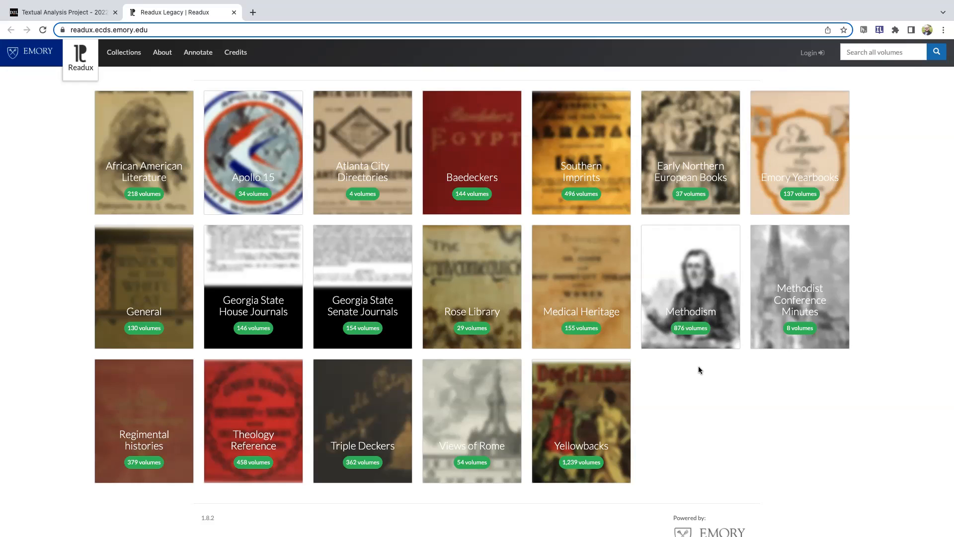
{"action": "scroll", "coordinate": [699, 368], "scroll_direction": "up", "scroll_amount": 3}
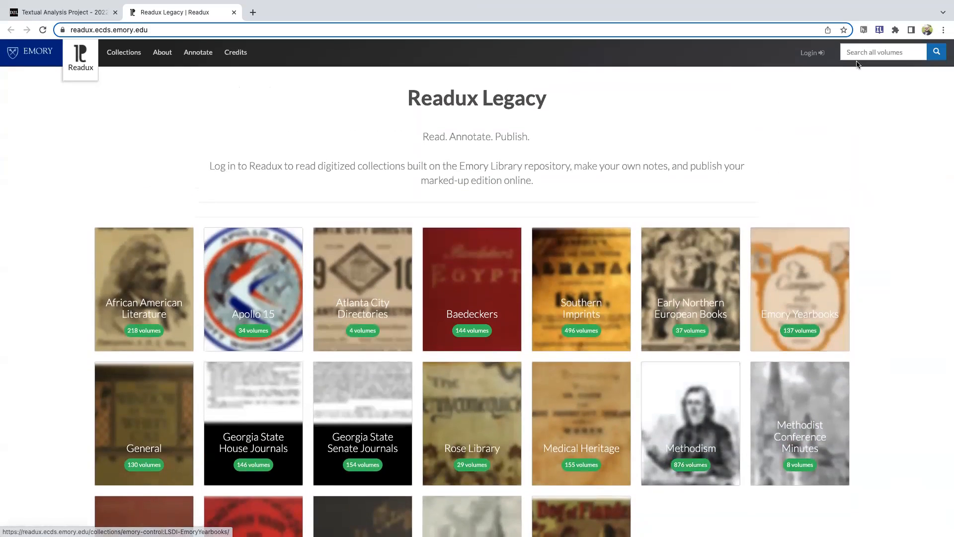
{"action": "left_click", "coordinate": [861, 47]}
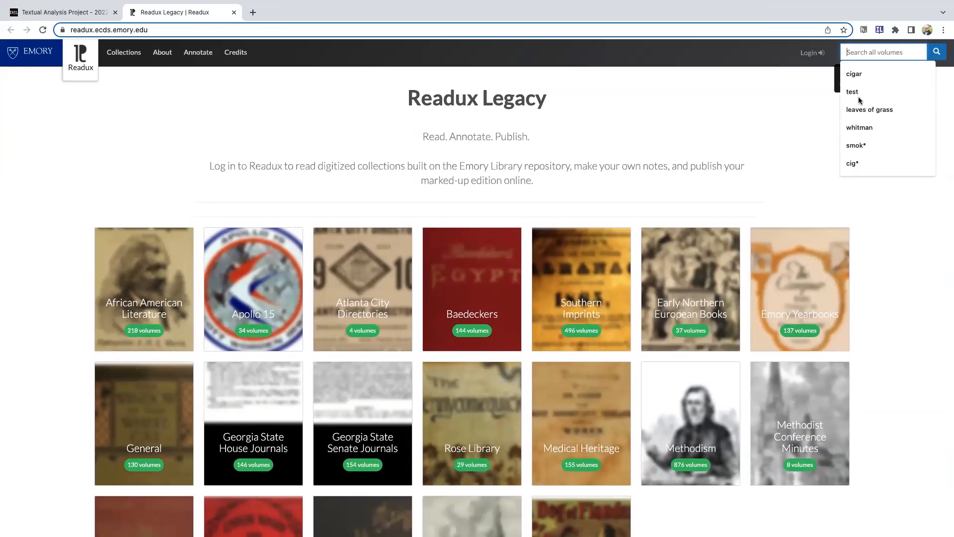
{"action": "type", "text": "cig"}
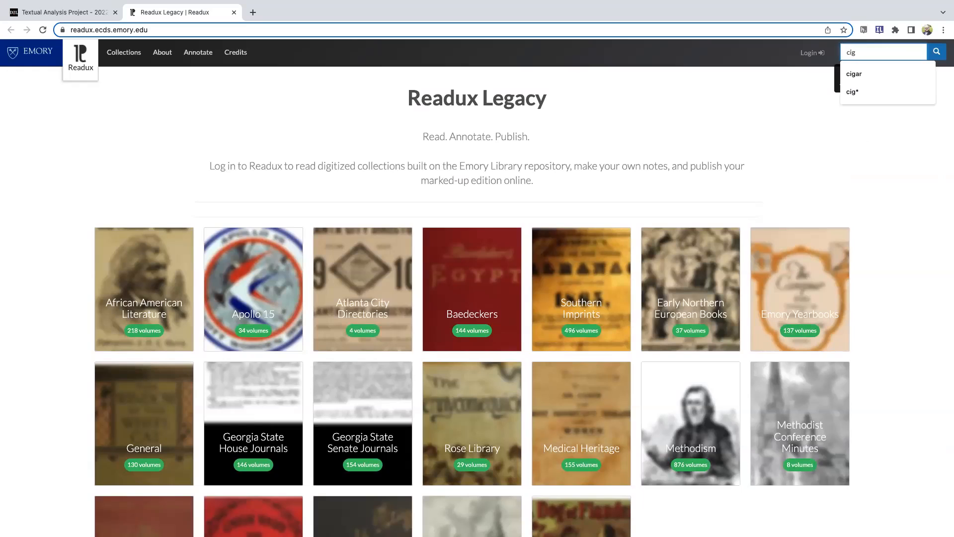
{"action": "type", "text": "*"}
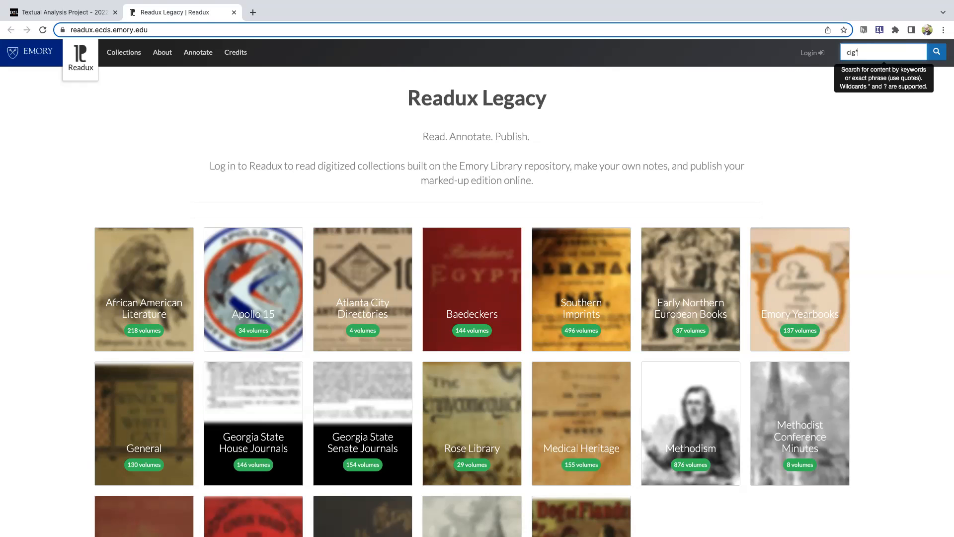
{"action": "key", "text": "Return"}
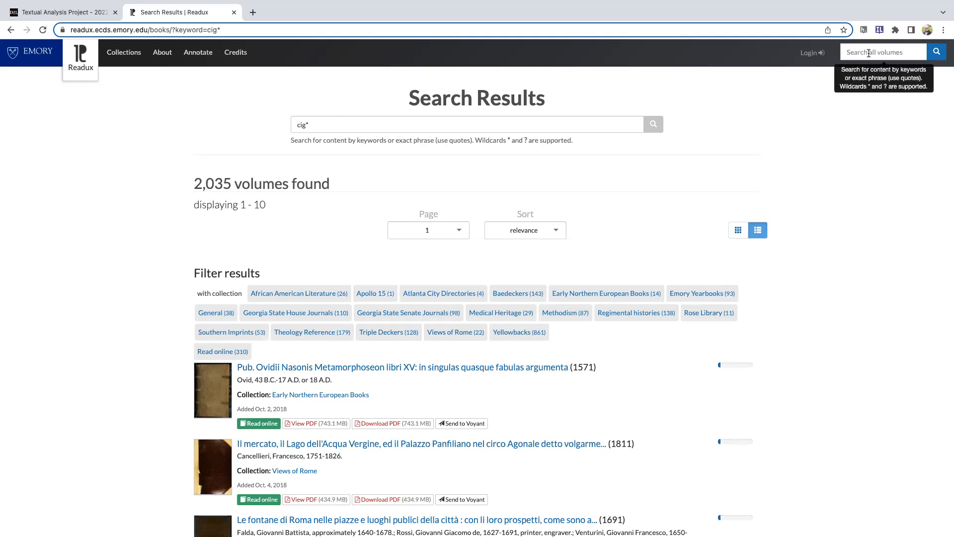
Replace the search keyword with "tobacco" and run the volume search again
{"action": "left_click", "coordinate": [318, 122]}
{"action": "left_click_drag", "start_coordinate": [318, 122], "coordinate": [279, 123]}
{"action": "type", "text": "tobacco"}
{"action": "key", "text": "Return"}
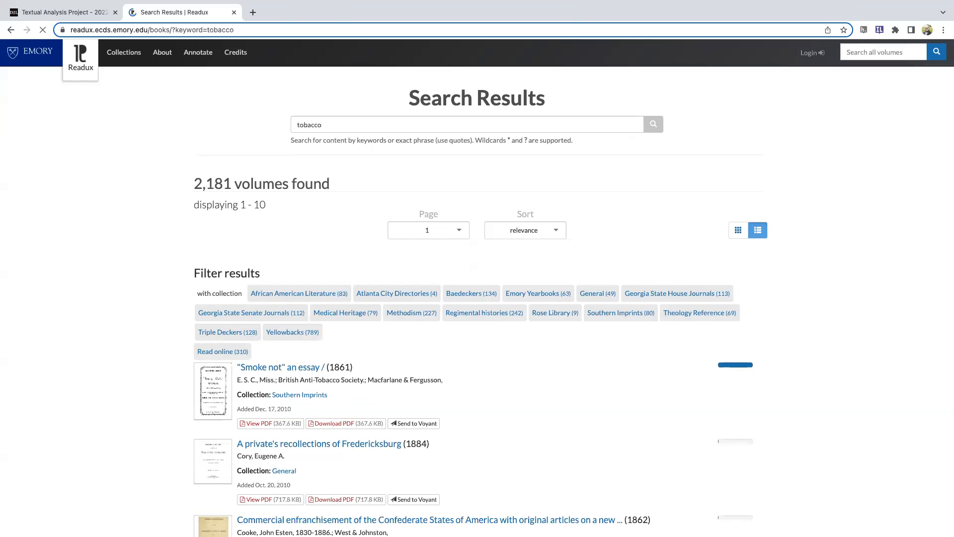
Send the 1861 essay "Smoke not" from the search results to Voyant in a new browser tab and switch to it
{"action": "scroll", "coordinate": [87, 334], "scroll_direction": "down", "scroll_amount": 2}
{"action": "scroll", "coordinate": [88, 337], "scroll_direction": "down", "scroll_amount": 5}
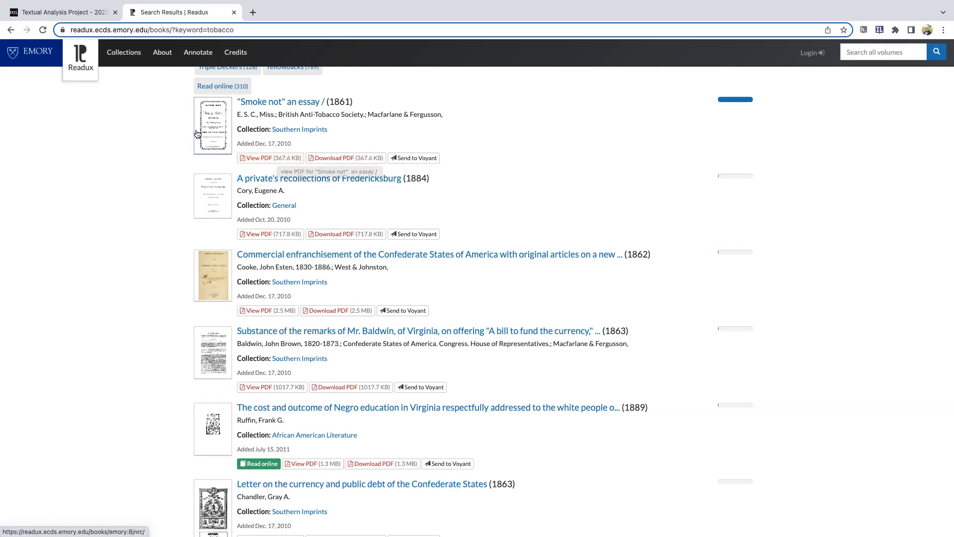
{"action": "scroll", "coordinate": [215, 110], "scroll_direction": "up", "scroll_amount": 2}
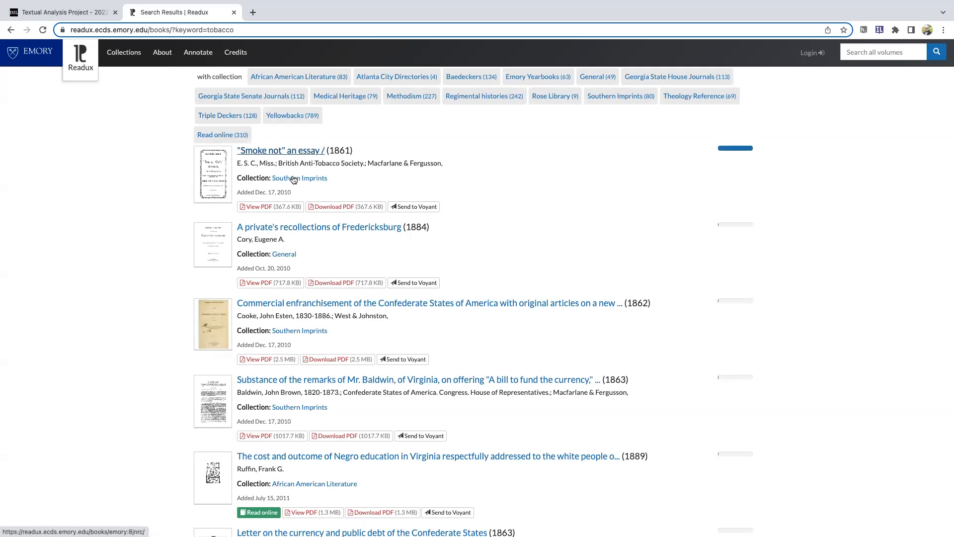
{"action": "right_click", "coordinate": [409, 207]}
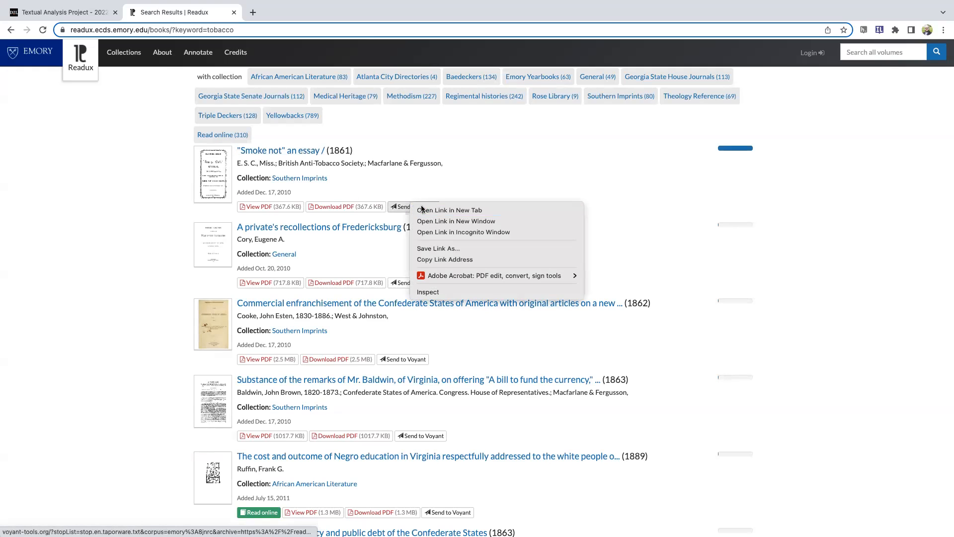
{"action": "left_click", "coordinate": [420, 211]}
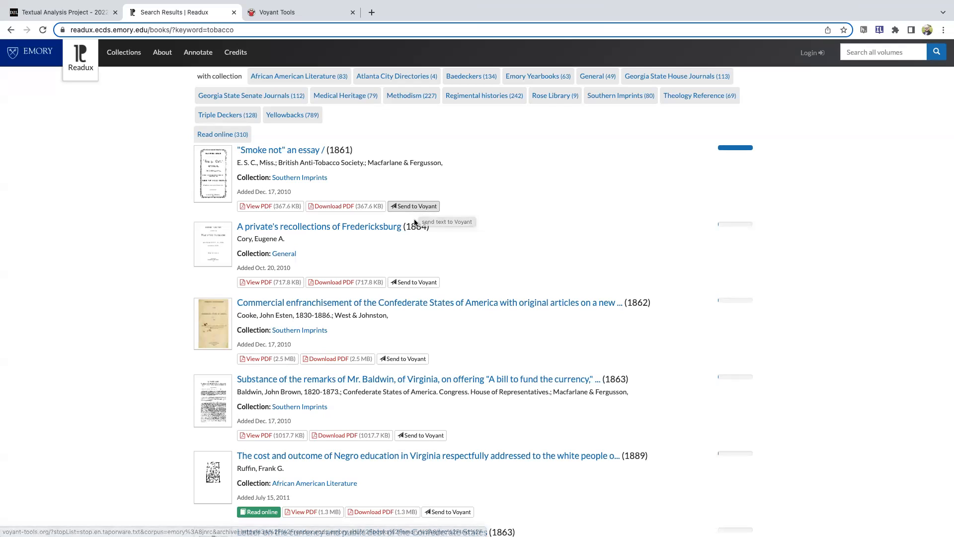
{"action": "left_click", "coordinate": [253, 16]}
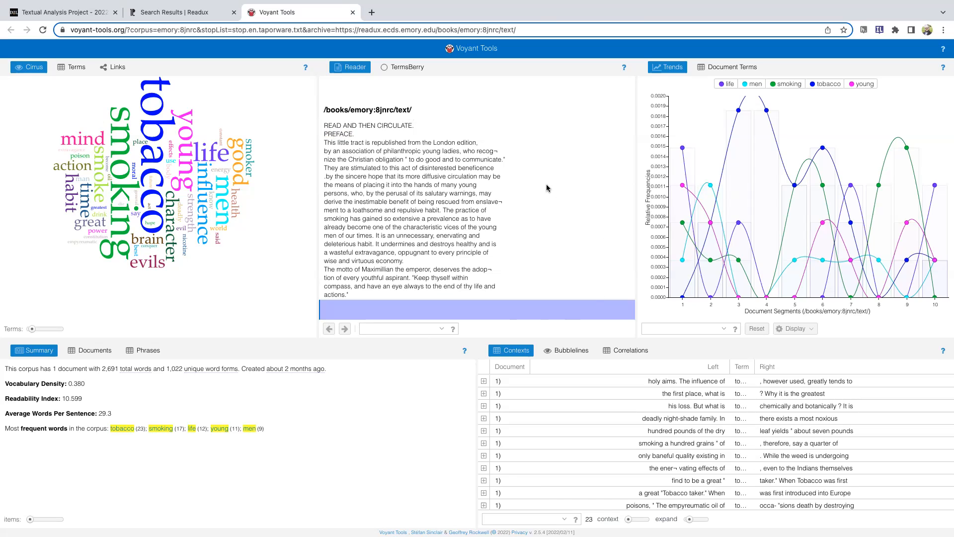
Examine the trends and contexts of the words "Christian" and "obligation" from the essay's preface
{"action": "left_click", "coordinate": [353, 159]}
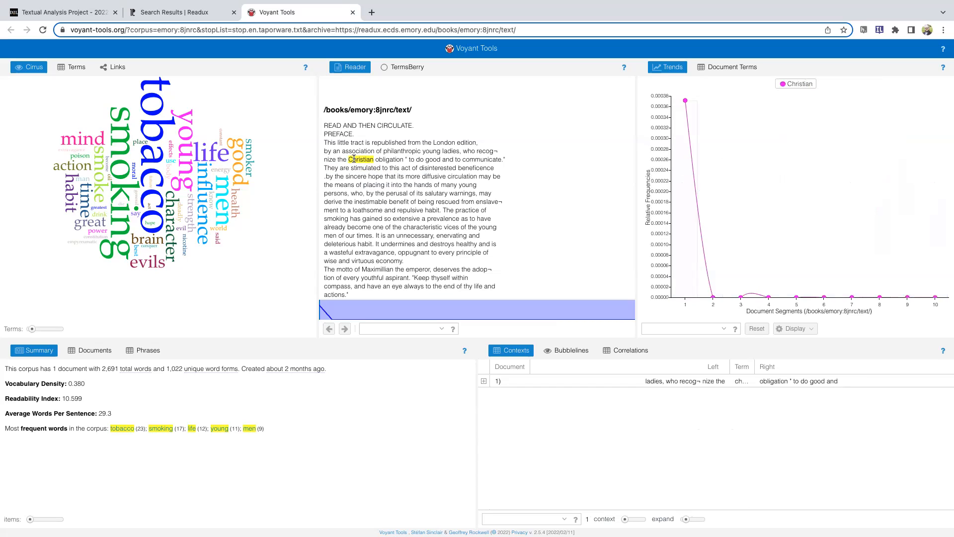
{"action": "left_click", "coordinate": [389, 159]}
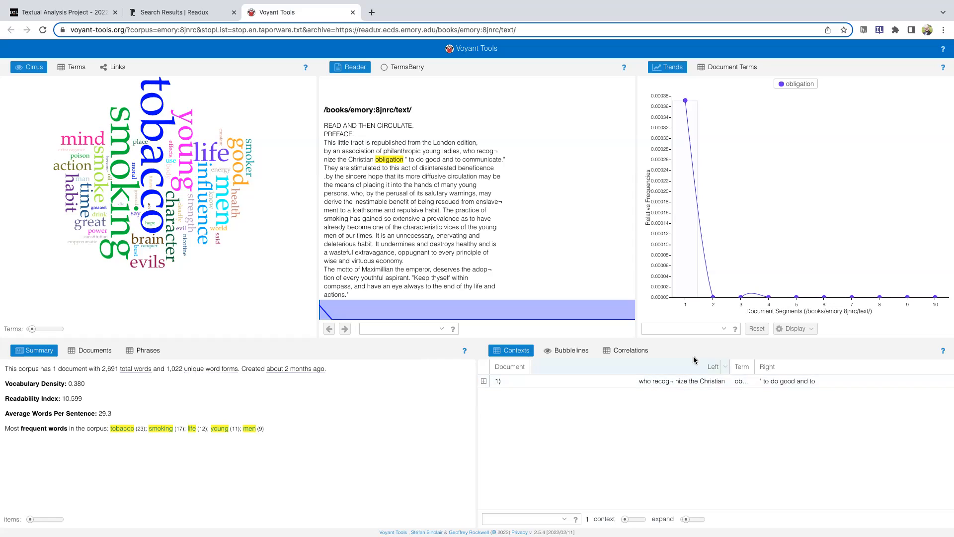
Plot the term "tobacco" in the Trends graph
{"action": "left_click", "coordinate": [667, 329]}
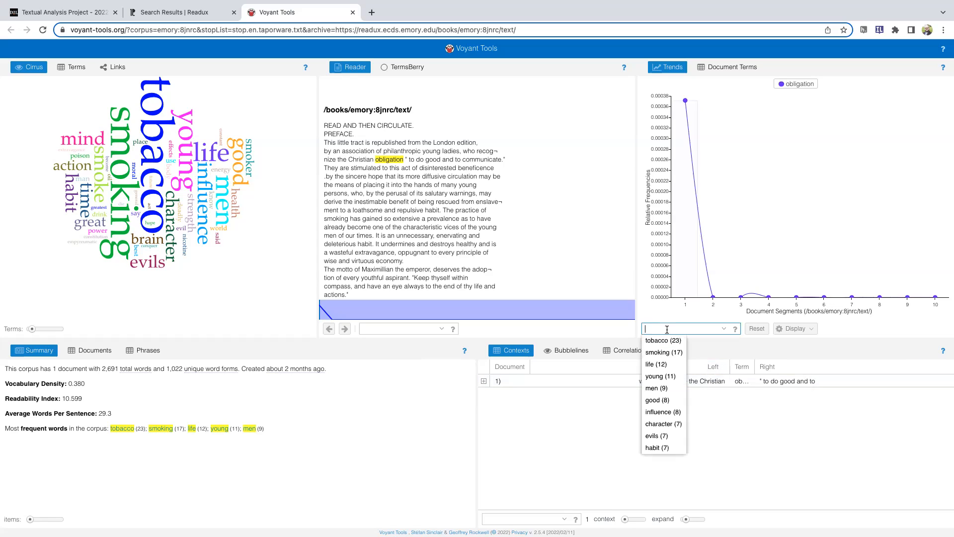
{"action": "left_click", "coordinate": [663, 340]}
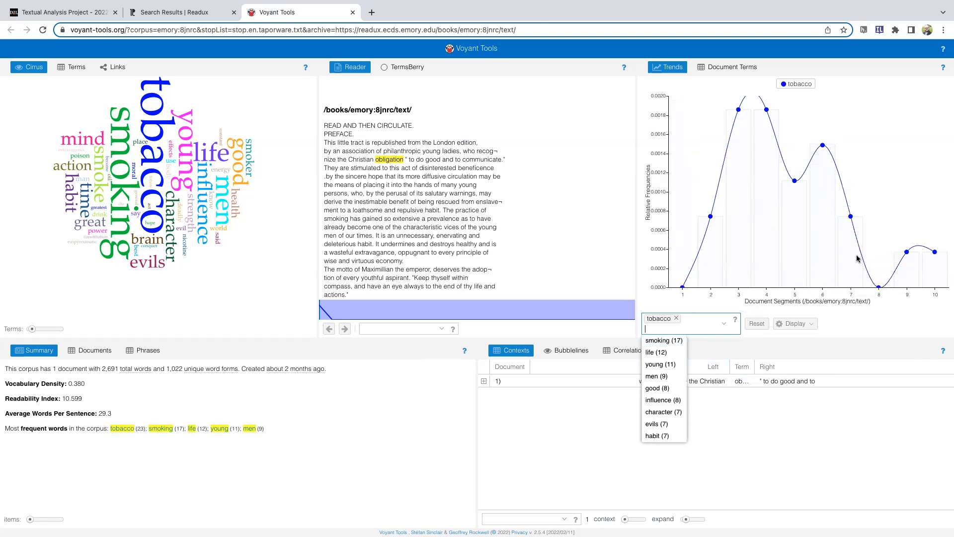
{"action": "left_click", "coordinate": [782, 479]}
List the contexts for "tobacco" and show the first listed occurrence in the Reader text
{"action": "left_click", "coordinate": [530, 521]}
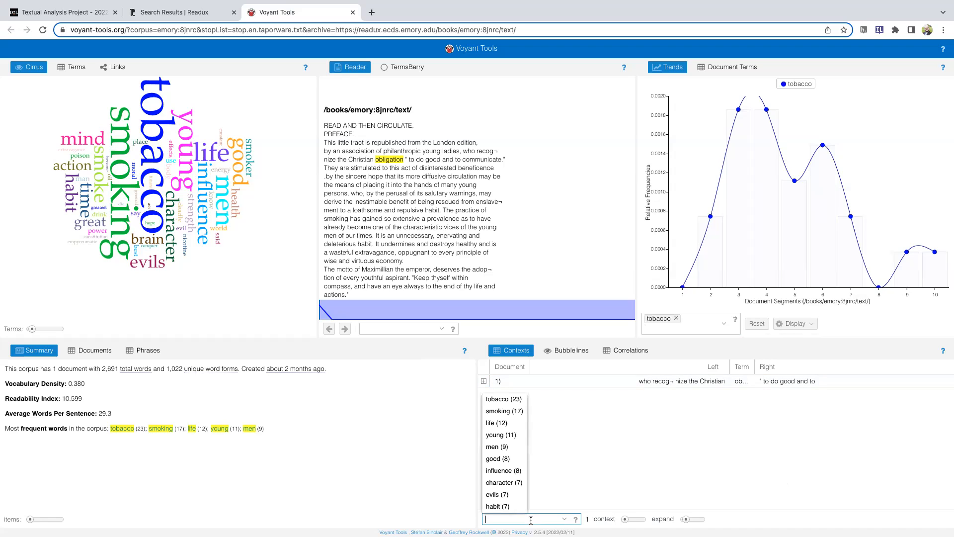
{"action": "left_click", "coordinate": [501, 400]}
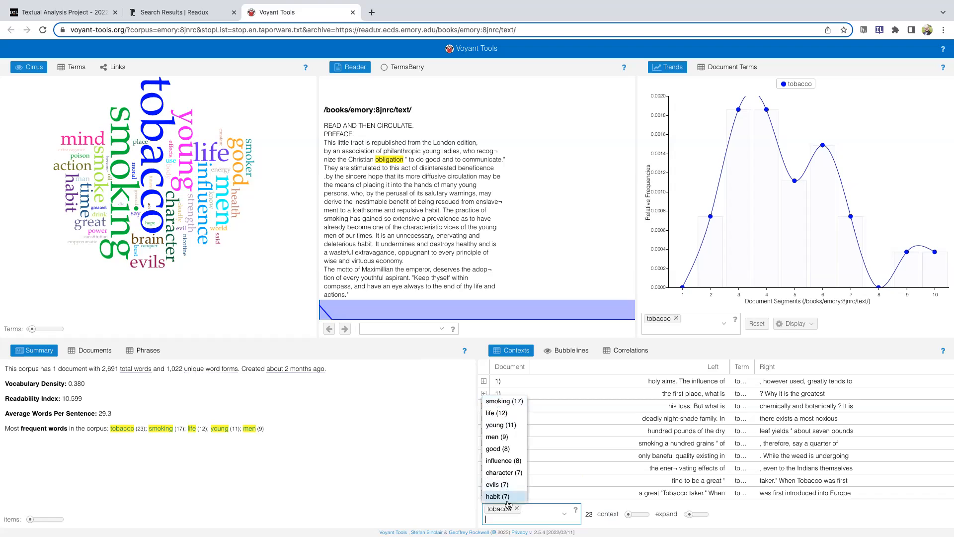
{"action": "left_click", "coordinate": [691, 381]}
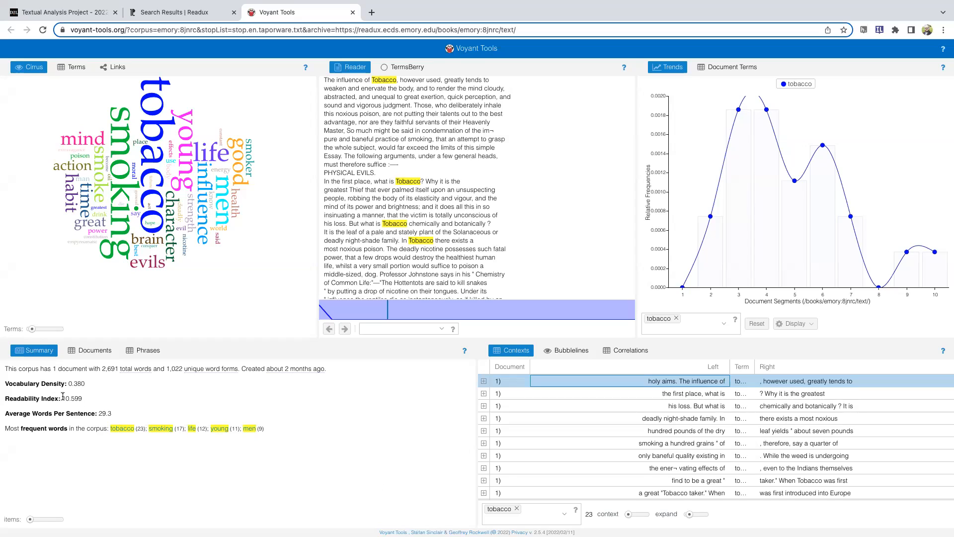
{"action": "left_click_drag", "start_coordinate": [62, 398], "coordinate": [91, 400]}
{"action": "left_click", "coordinate": [100, 407]}
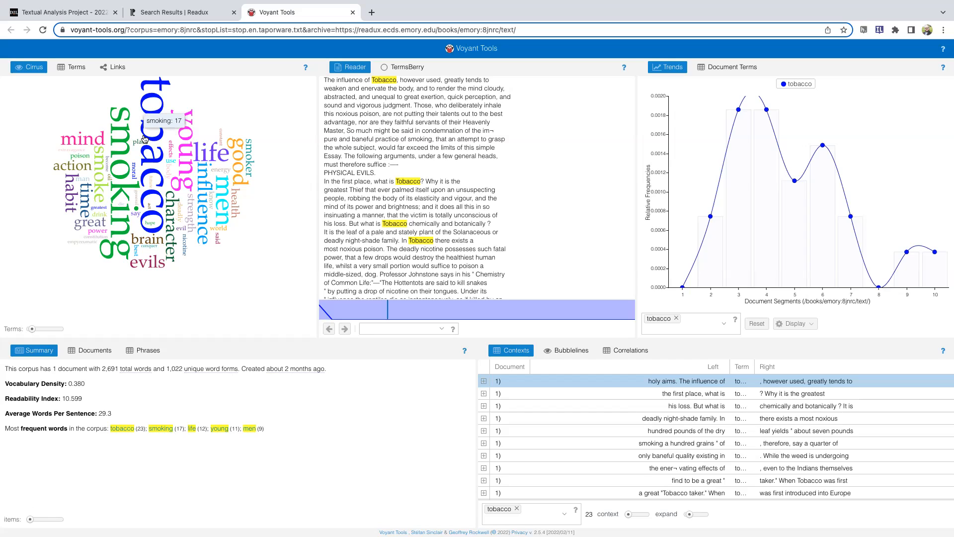
{"action": "right_click", "coordinate": [258, 262]}
{"action": "left_click", "coordinate": [232, 240]}
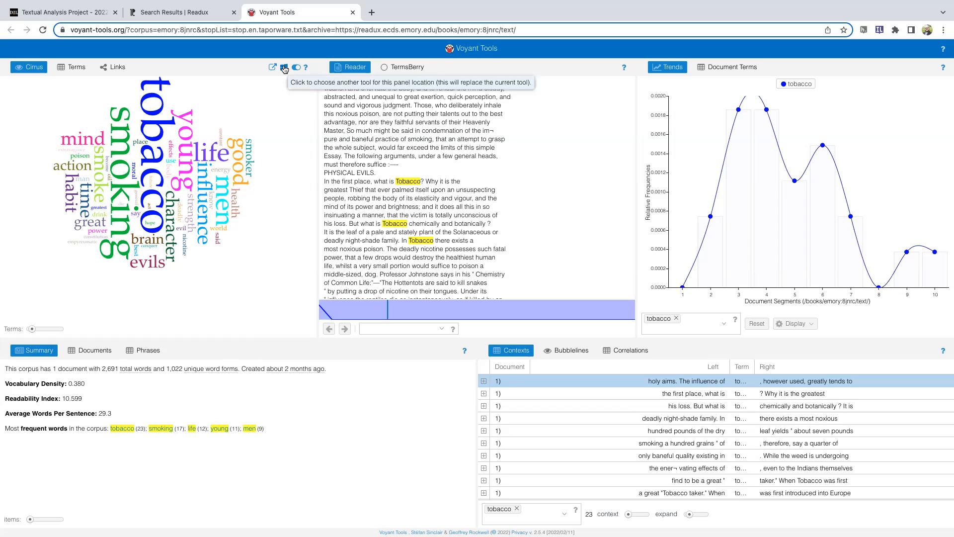
Look over the alternative tools and the options offered for the Cirrus word cloud, leaving everything as is
{"action": "left_click", "coordinate": [285, 68]}
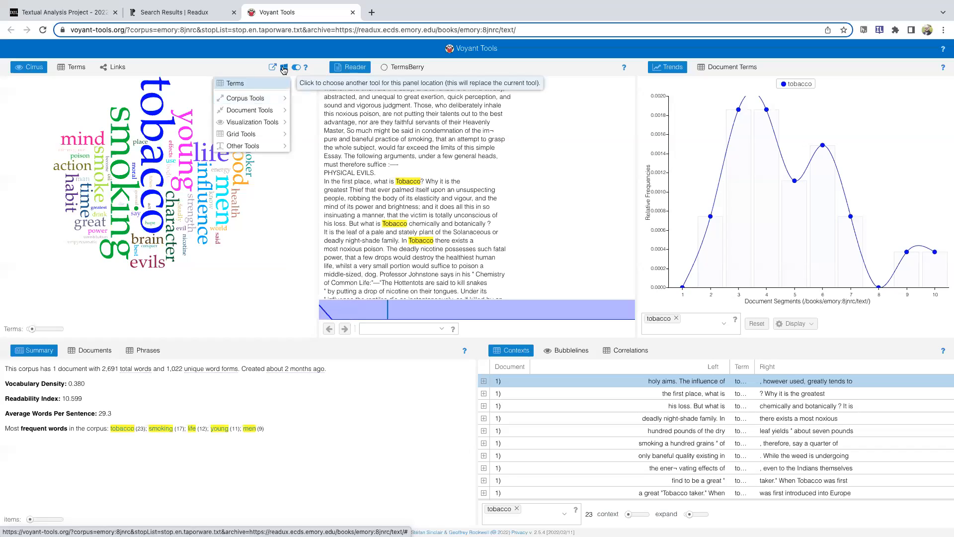
{"action": "left_click", "coordinate": [297, 68]}
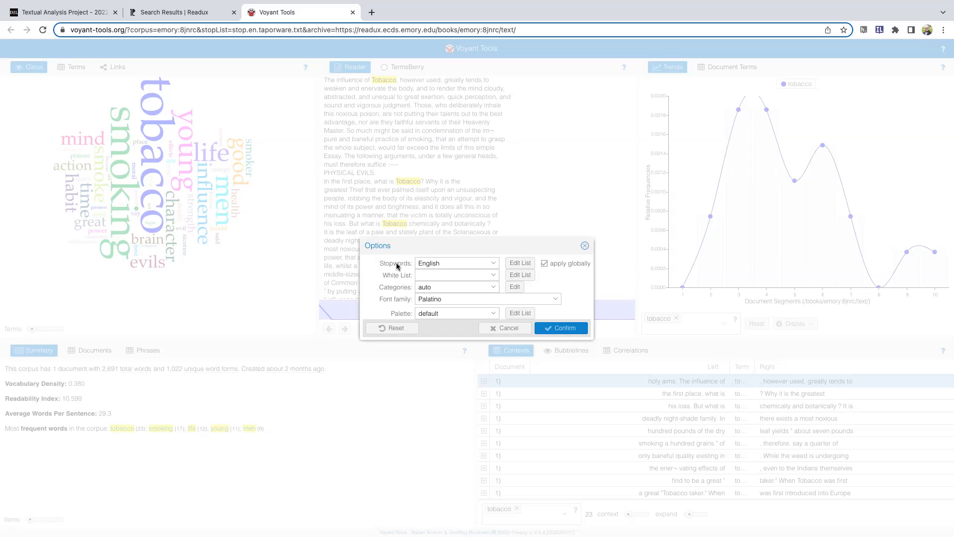
{"action": "left_click", "coordinate": [505, 329]}
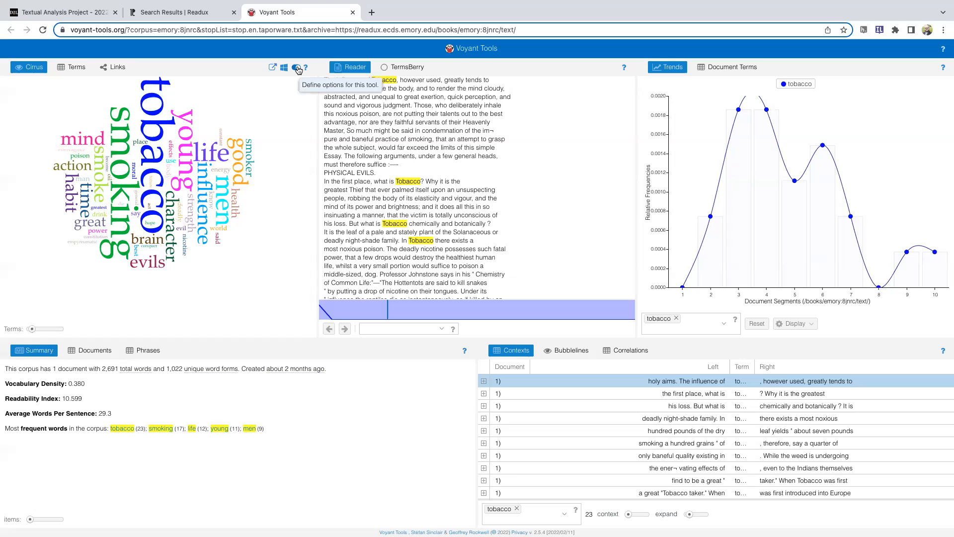
Add the terms said, mr, mrs and miss to the Cirrus word cloud's English stopword list and save the list
{"action": "left_click", "coordinate": [298, 70]}
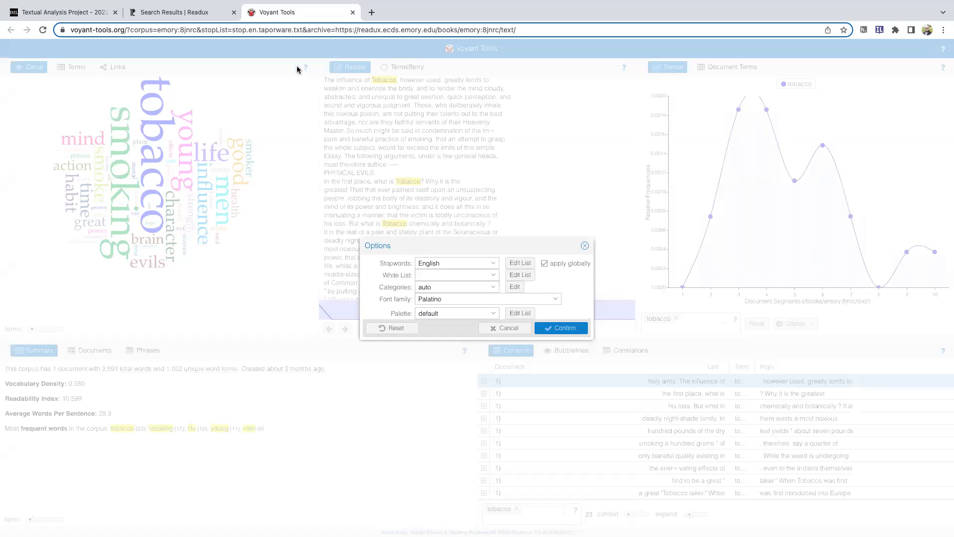
{"action": "left_click", "coordinate": [515, 263]}
{"action": "scroll", "coordinate": [464, 292], "scroll_direction": "down", "scroll_amount": 10}
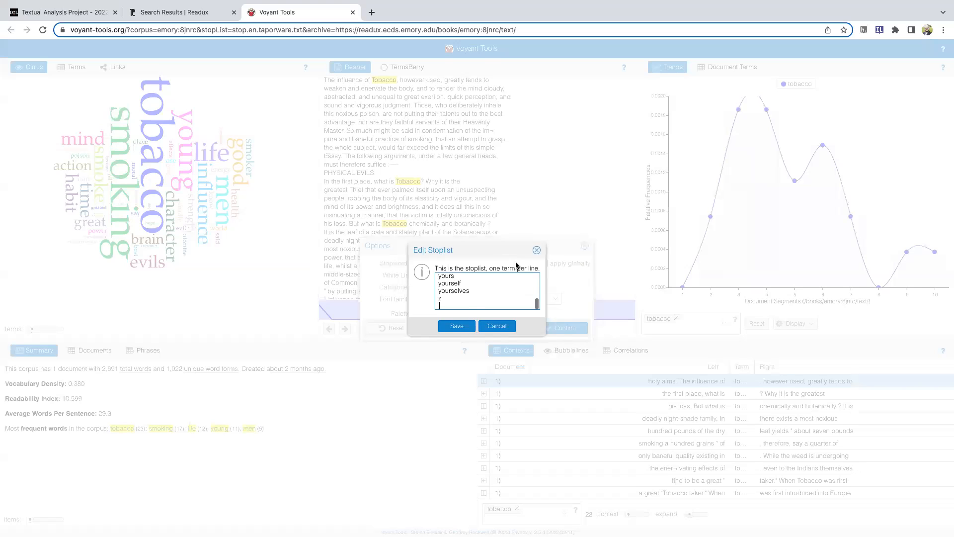
{"action": "scroll", "coordinate": [464, 292], "scroll_direction": "down", "scroll_amount": 5}
{"action": "key", "text": "Return"}
{"action": "type", "text": "said "}
{"action": "type", "text": "mr"}
{"action": "key", "text": "Return"}
{"action": "type", "text": "mrs"}
{"action": "key", "text": "Return"}
{"action": "type", "text": "miss"}
{"action": "left_click", "coordinate": [456, 326]}
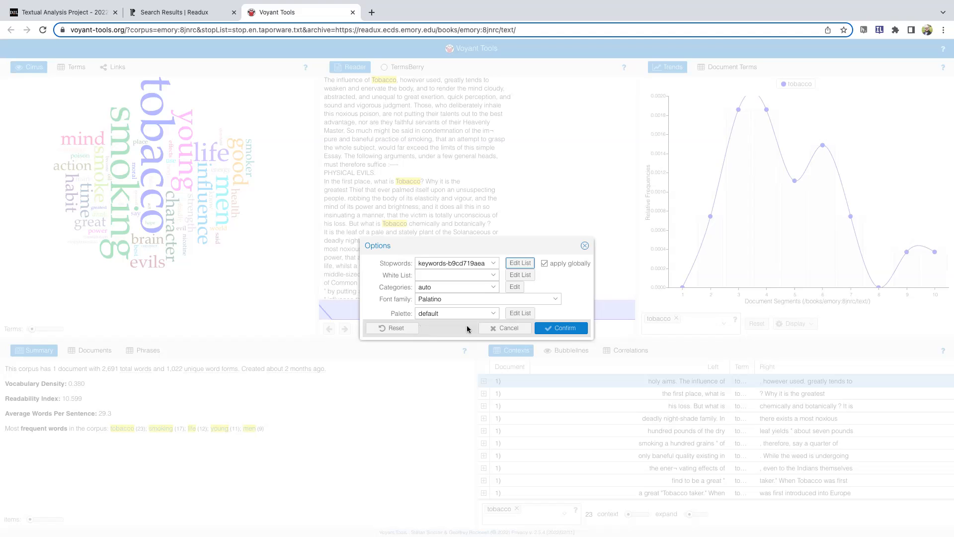
Apply the edited stopword list to the visualizations and plot the term "time" in the Trends graph
{"action": "left_click", "coordinate": [563, 328]}
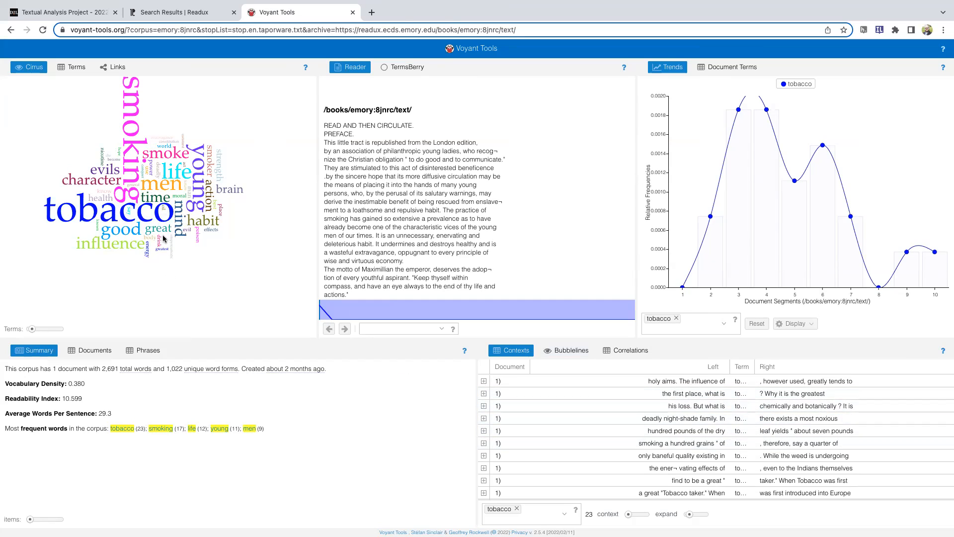
{"action": "left_click", "coordinate": [158, 202]}
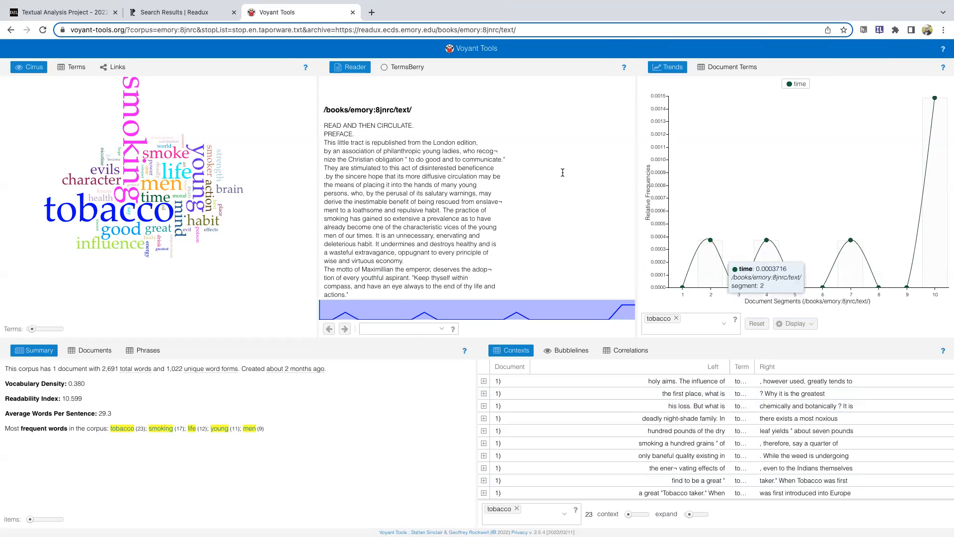
Show the "smoking a hundred grains" context of "tobacco" in the Reader and check the assignment page's Spyral Notebook instructions
{"action": "left_click", "coordinate": [622, 445]}
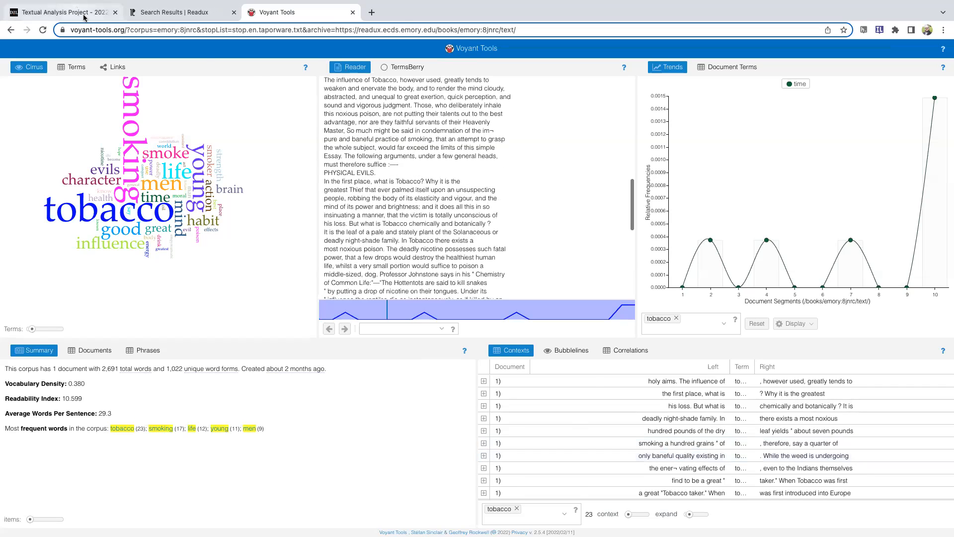
{"action": "left_click", "coordinate": [84, 17]}
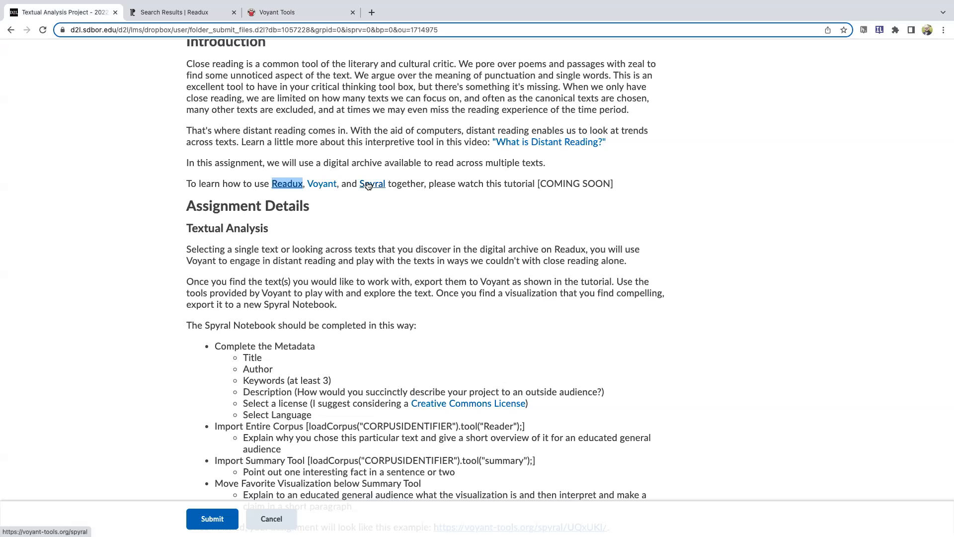
{"action": "left_click", "coordinate": [276, 12]}
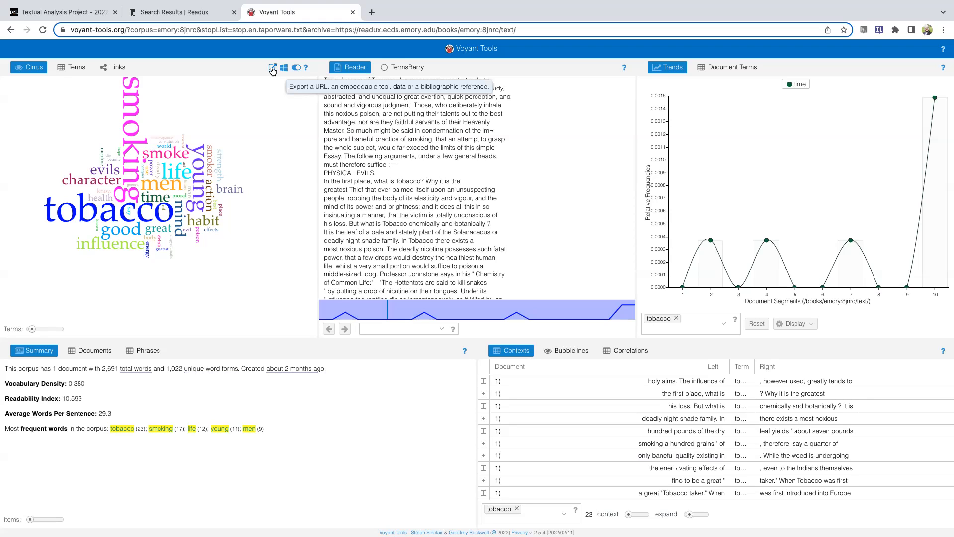
Export the Cirrus word cloud as a new Spyral Notebook from this tool and data
{"action": "left_click", "coordinate": [272, 70]}
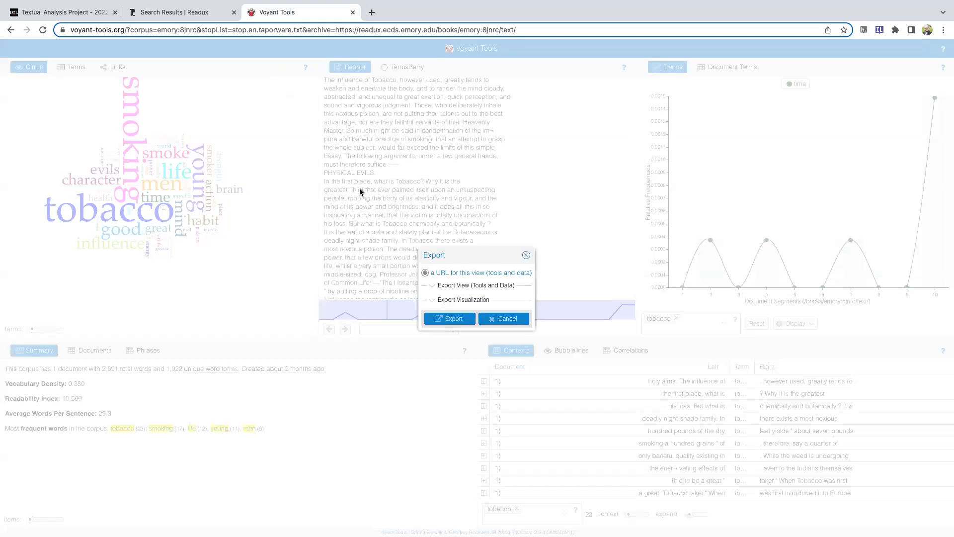
{"action": "left_click", "coordinate": [433, 286]}
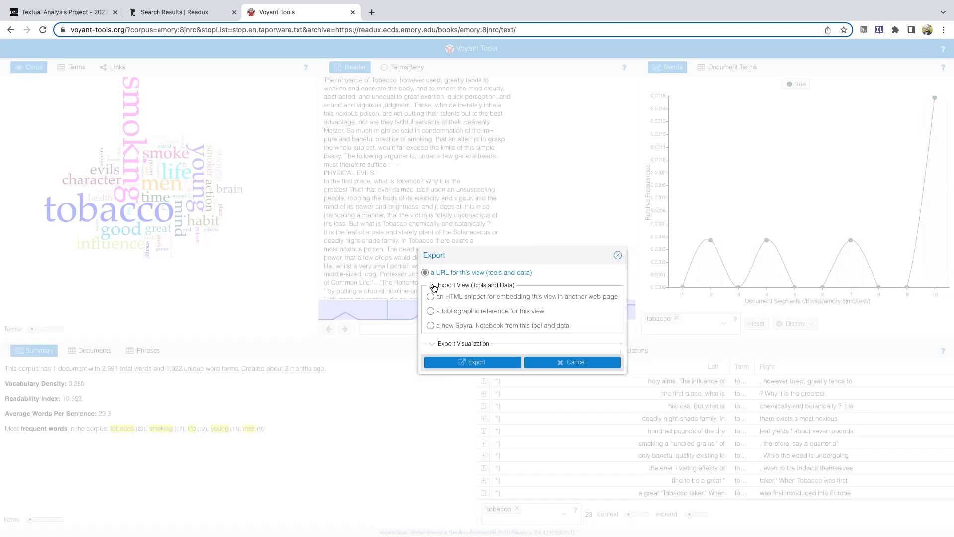
{"action": "left_click", "coordinate": [433, 286]}
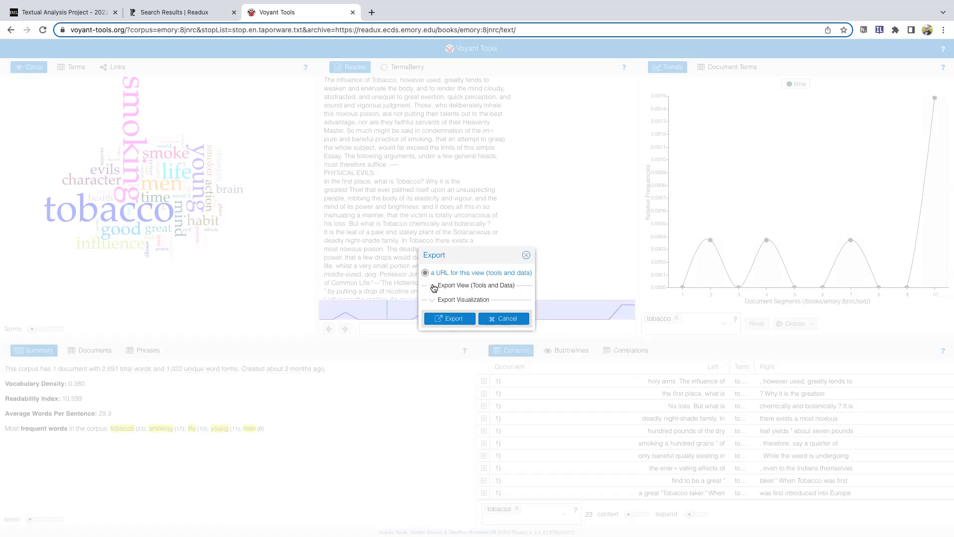
{"action": "left_click", "coordinate": [432, 286]}
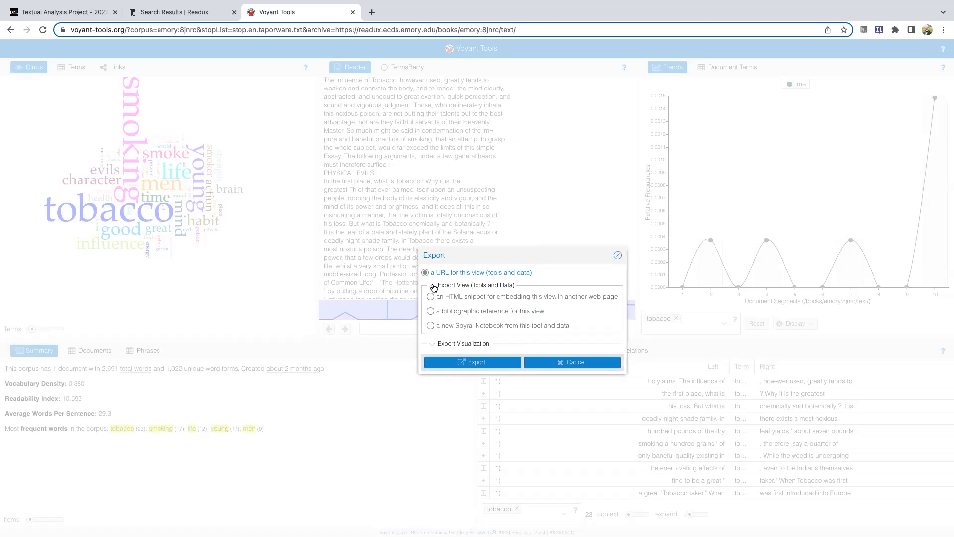
{"action": "left_click", "coordinate": [431, 326]}
{"action": "left_click", "coordinate": [480, 362]}
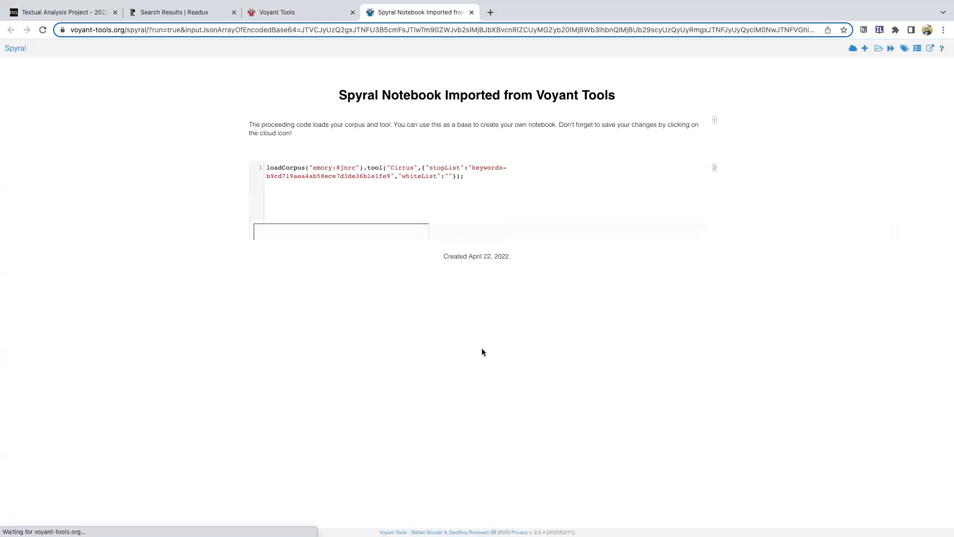
Highlight the Readux source address within the Voyant Tools page URL and return to the Spyral notebook
{"action": "left_click", "coordinate": [301, 11]}
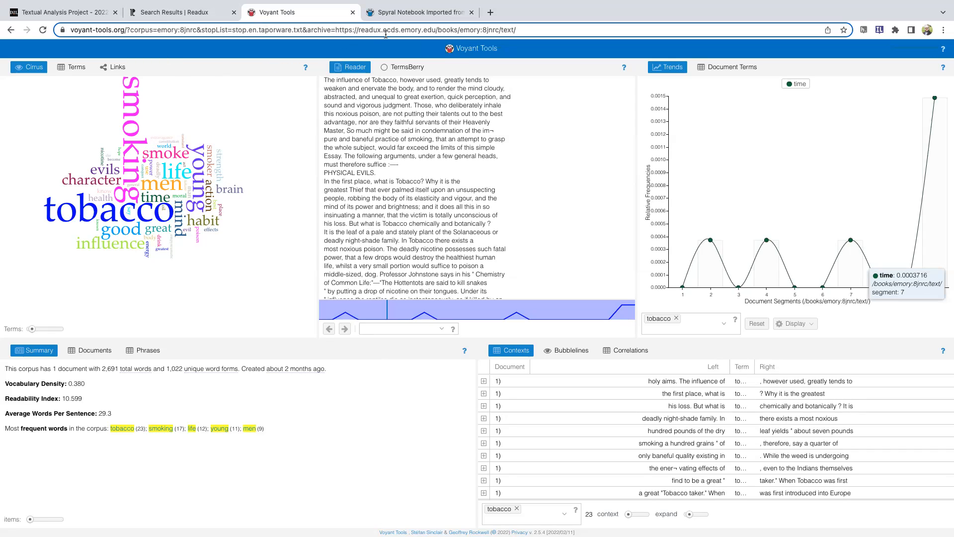
{"action": "left_click_drag", "start_coordinate": [335, 30], "coordinate": [530, 31]}
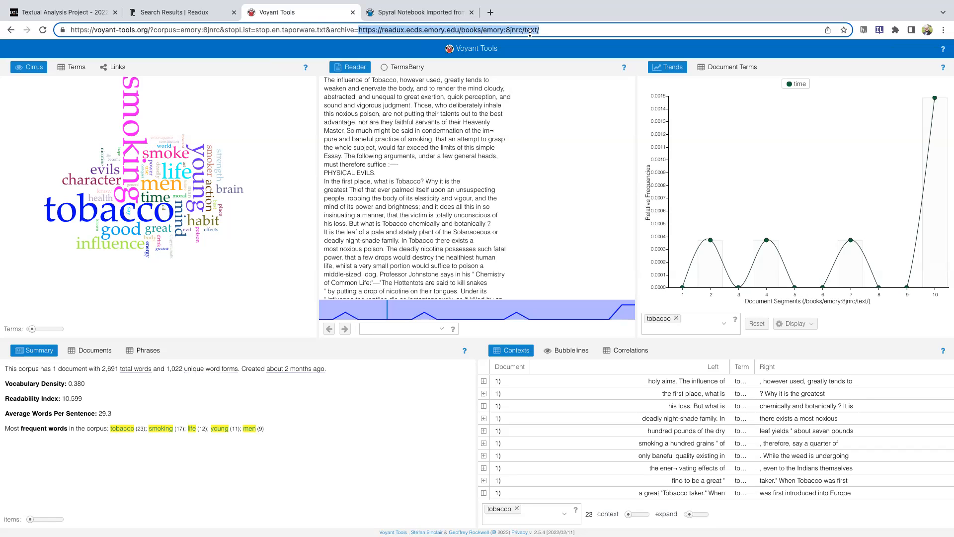
{"action": "left_click", "coordinate": [377, 12]}
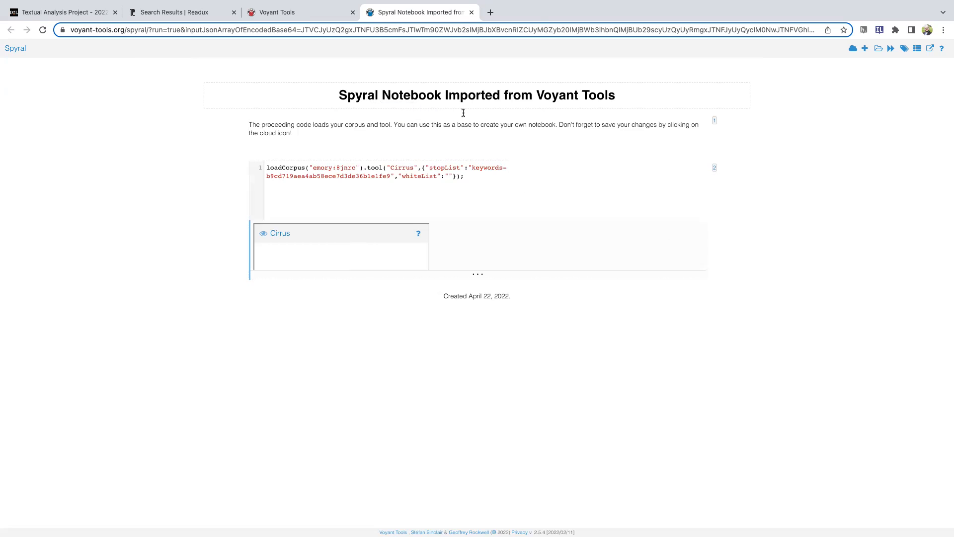
Title the Spyral notebook "Wonderful UHON 390 Student Project" and enter the author's name in its metadata
{"action": "left_click", "coordinate": [368, 95]}
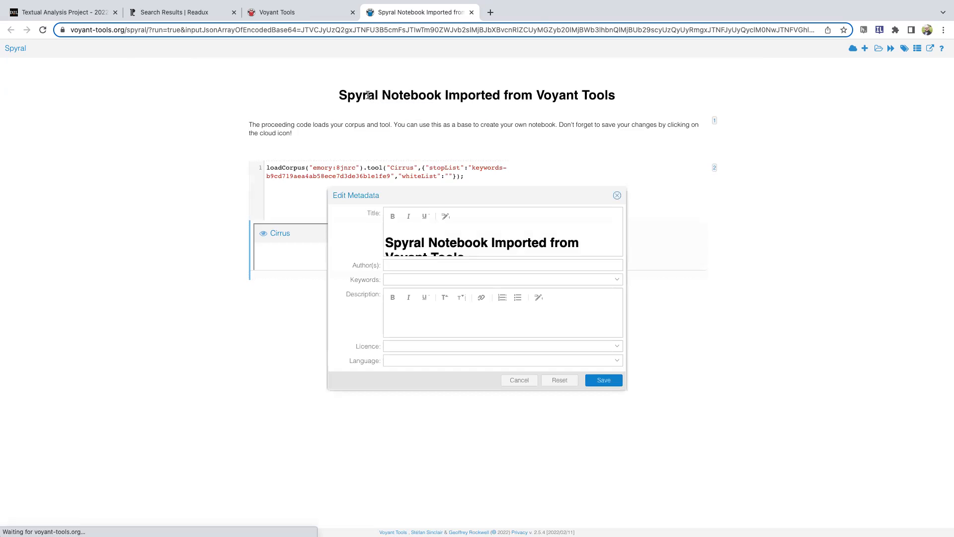
{"action": "triple_click", "coordinate": [452, 240]}
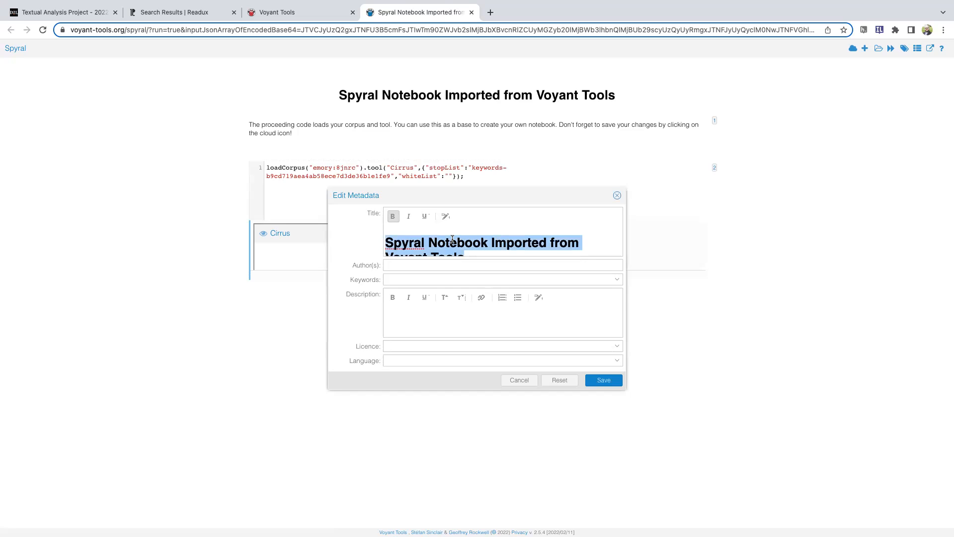
{"action": "type", "text": "Wonderful "}
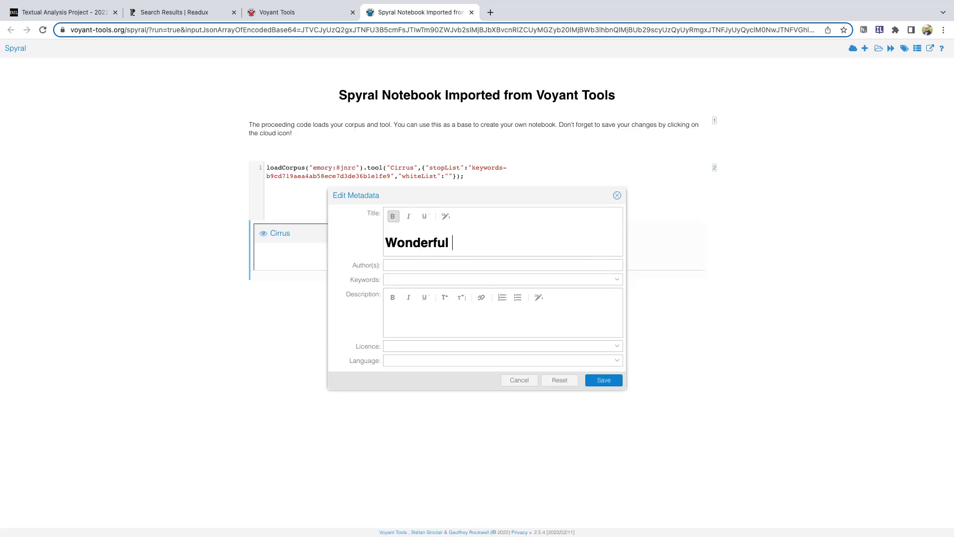
{"action": "type", "text": "UHON 390 Student Project"}
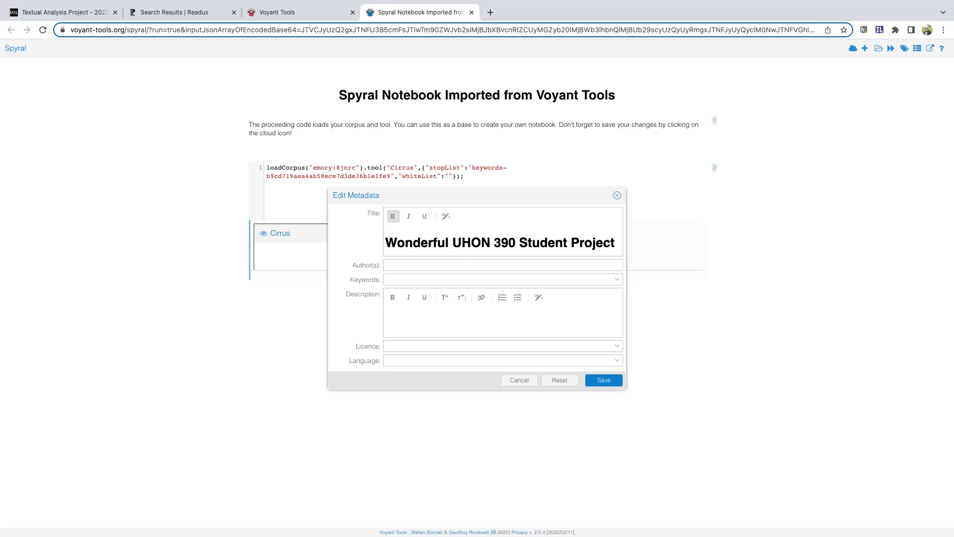
{"action": "left_click", "coordinate": [409, 263]}
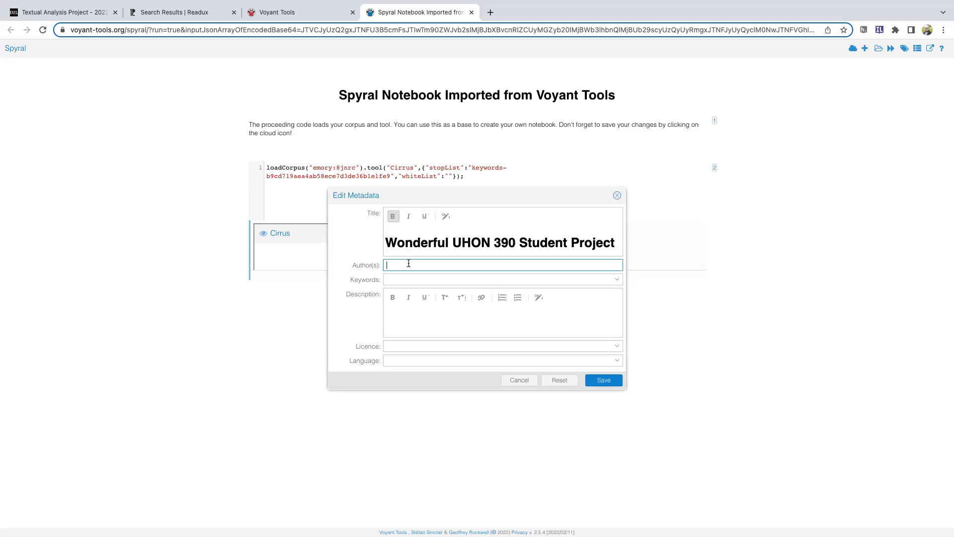
{"action": "type", "text": "Chris Adamson"}
Add the keywords tutorials, Methodism and Tobacco to the notebook's metadata
{"action": "left_click", "coordinate": [396, 279]}
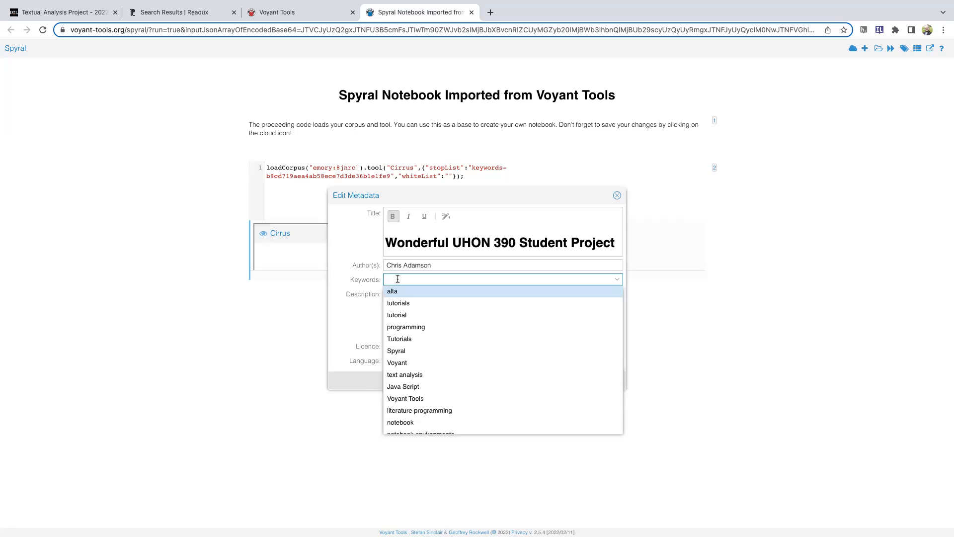
{"action": "type", "text": "Tutorial"}
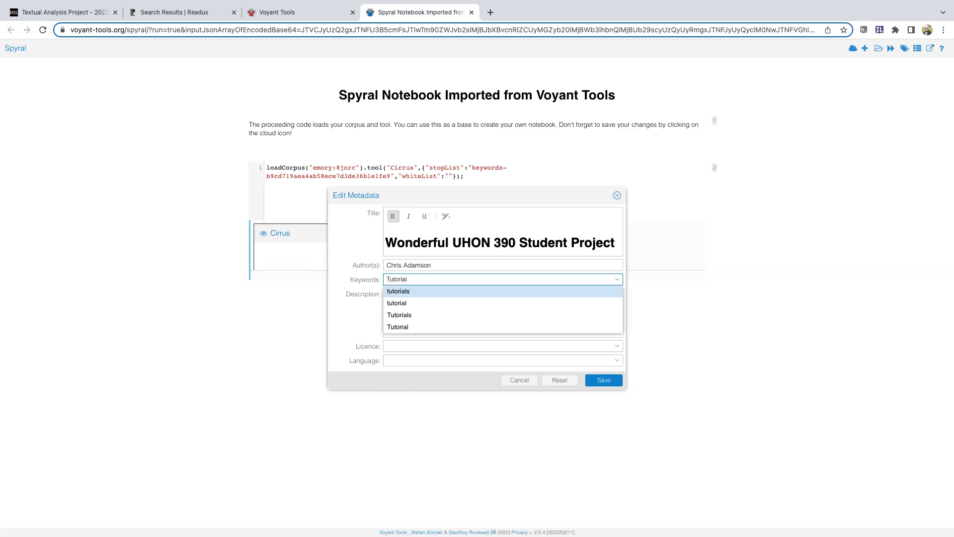
{"action": "key", "text": "Return"}
{"action": "type", "text": "Metho"}
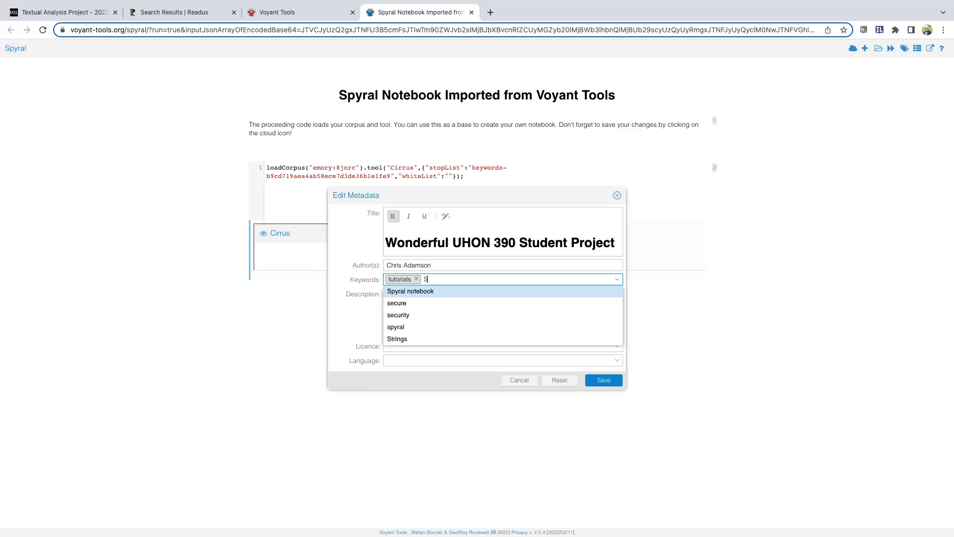
{"action": "type", "text": "dism"}
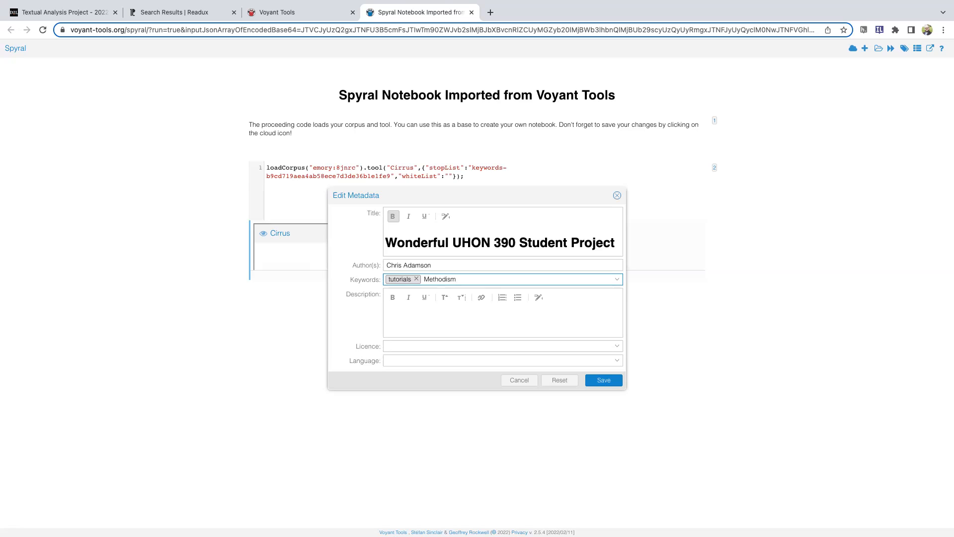
{"action": "key", "text": "Return"}
{"action": "type", "text": "Tobacco"}
{"action": "key", "text": "Return"}
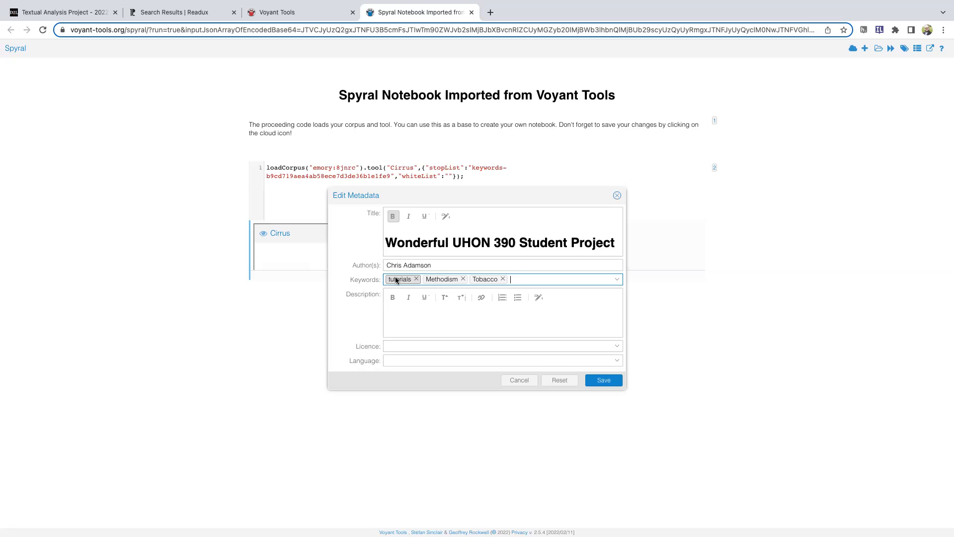
Enter "Test" as the notebook's description and set its licence to Creative Commons Attribution-ShareAlike (CC BY-SA)
{"action": "left_click", "coordinate": [407, 306]}
{"action": "type", "text": "Test"}
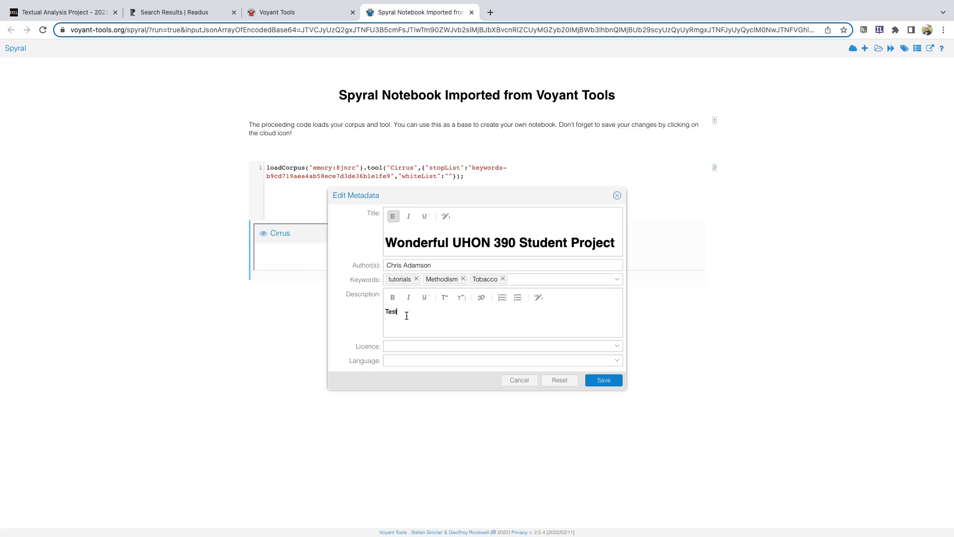
{"action": "left_click", "coordinate": [411, 347]}
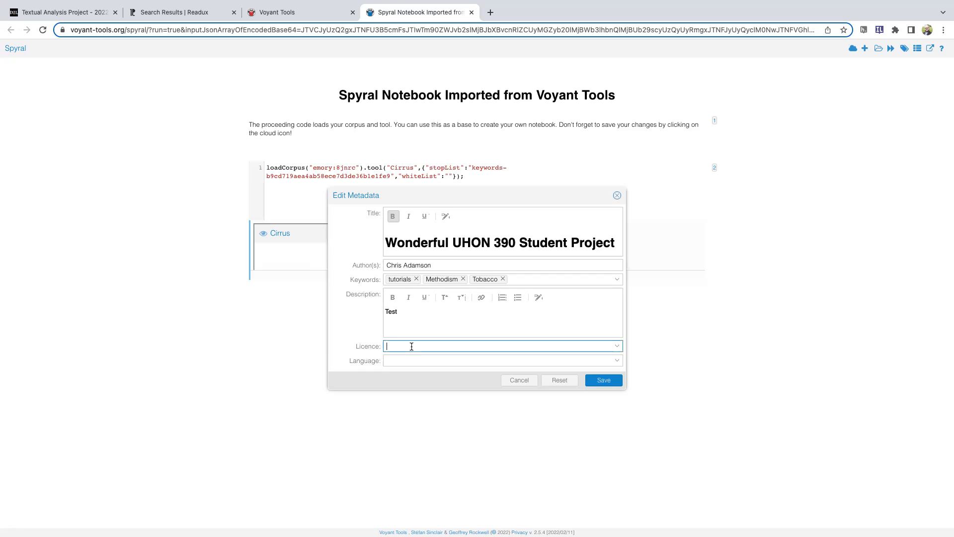
{"action": "left_click", "coordinate": [617, 347]}
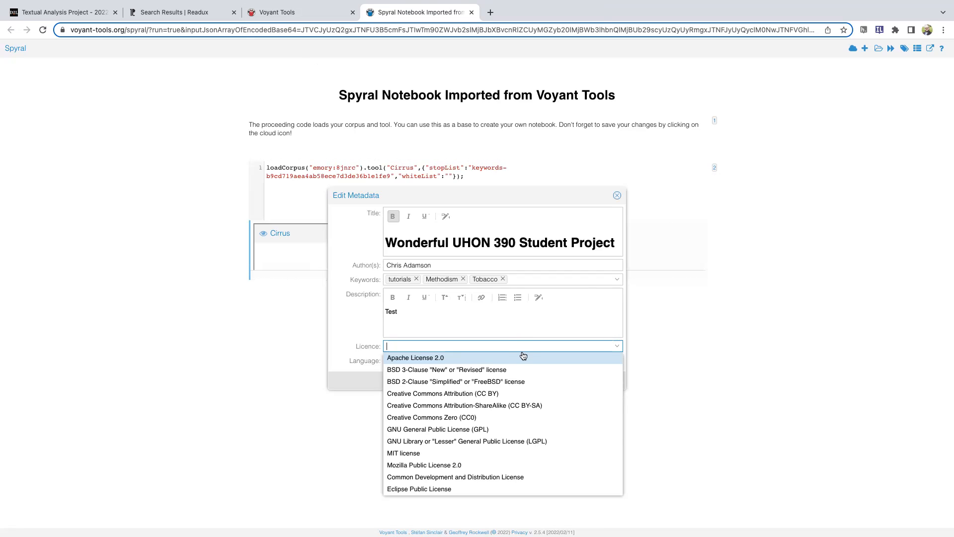
{"action": "left_click", "coordinate": [433, 406]}
Set the notebook's language to English and save the metadata
{"action": "left_click", "coordinate": [422, 361]}
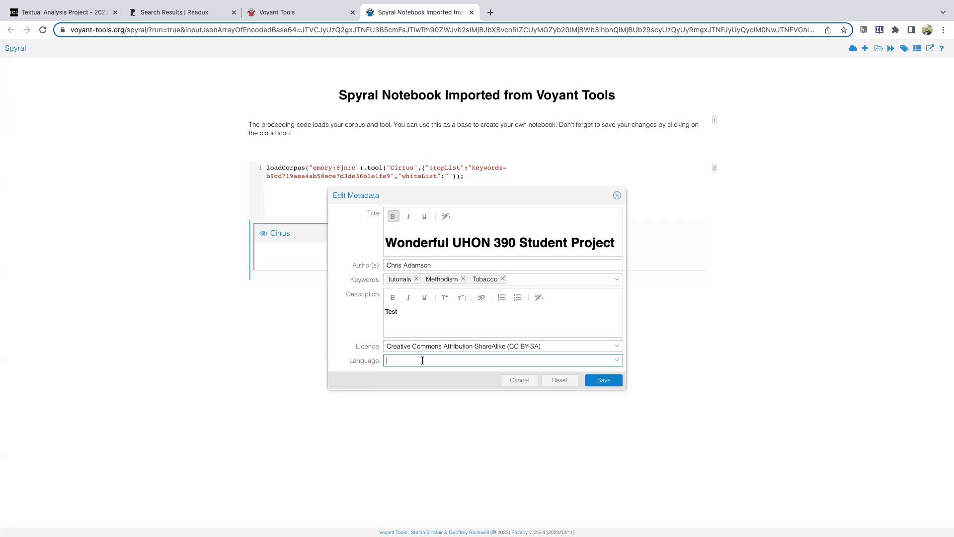
{"action": "left_click", "coordinate": [616, 362]}
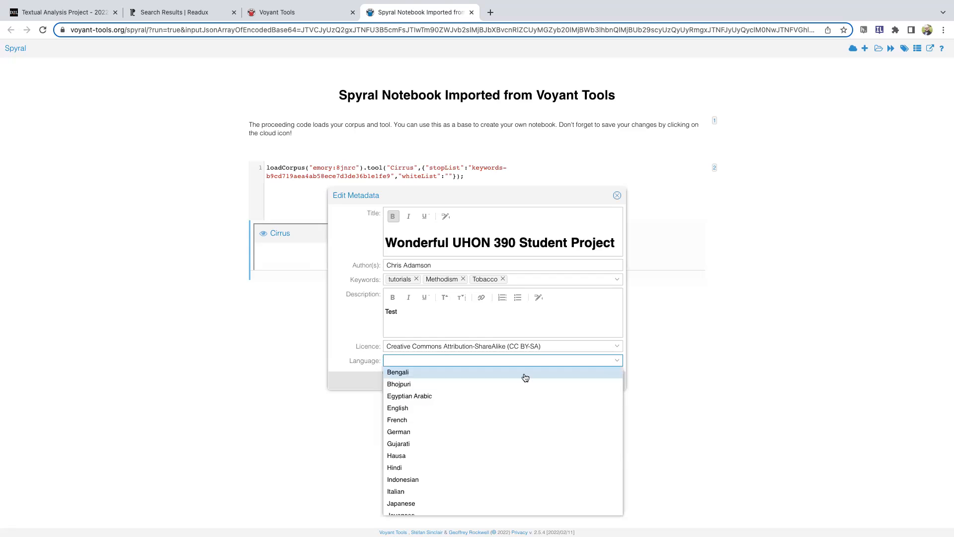
{"action": "left_click", "coordinate": [401, 409]}
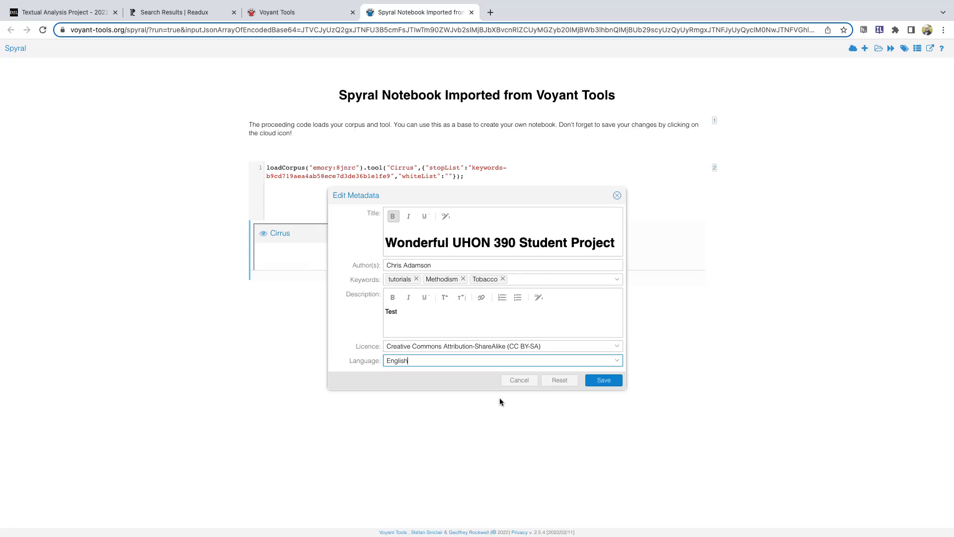
{"action": "left_click", "coordinate": [601, 382]}
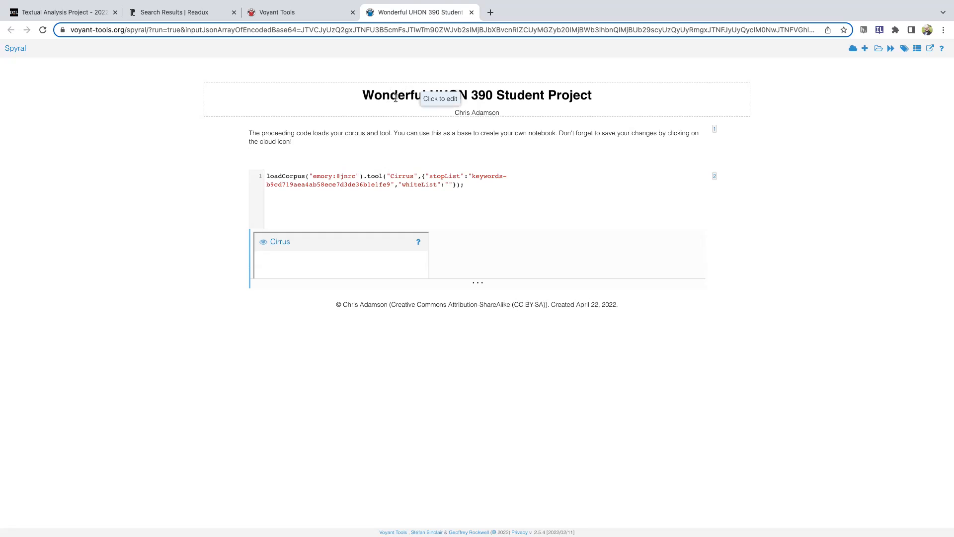
Highlight the notebook's introductory text and look over the formatting options for that text cell
{"action": "left_click", "coordinate": [293, 142]}
{"action": "left_click_drag", "start_coordinate": [294, 142], "coordinate": [249, 133]}
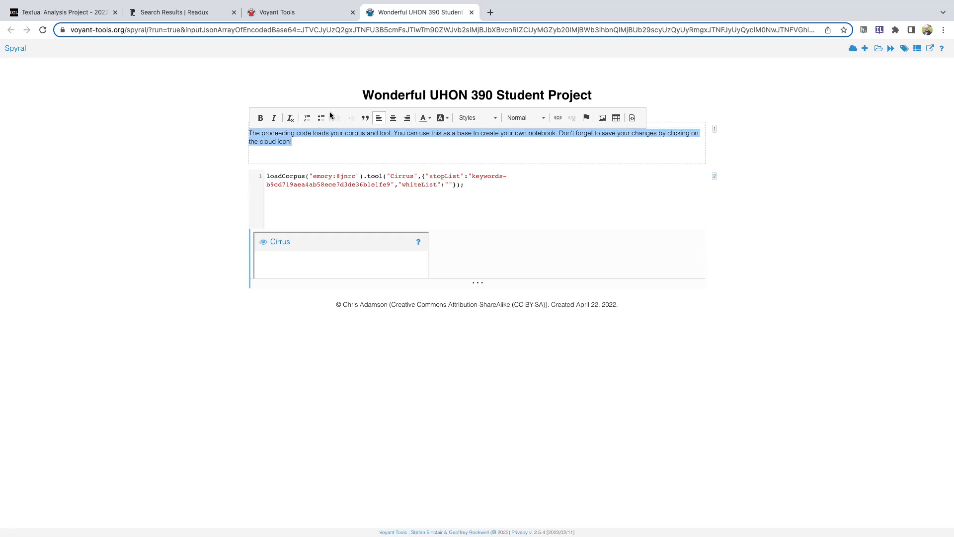
{"action": "left_click", "coordinate": [368, 155]}
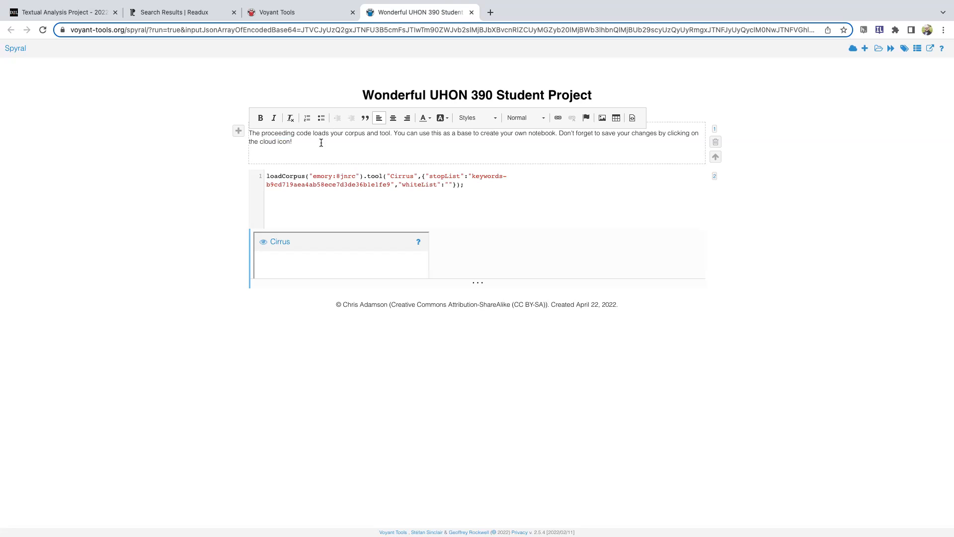
{"action": "left_click_drag", "start_coordinate": [304, 144], "coordinate": [253, 133]}
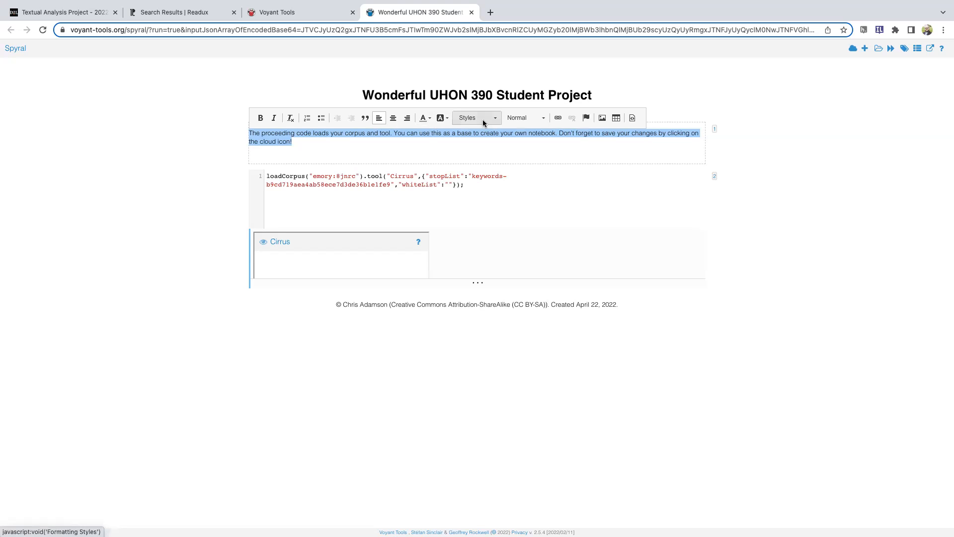
Add a new text cell below the Cirrus code cell
{"action": "left_click", "coordinate": [308, 199]}
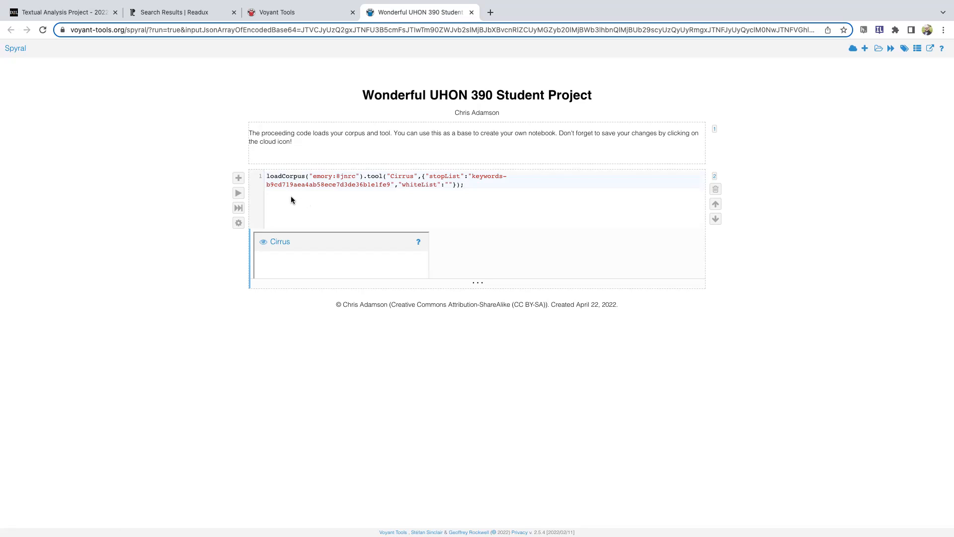
{"action": "left_click", "coordinate": [239, 179]}
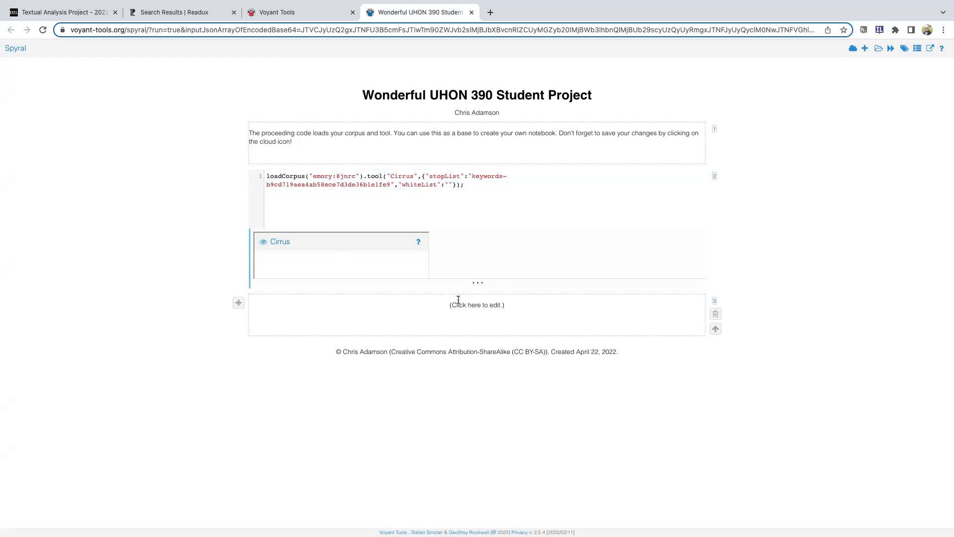
Add a code cell below the empty text cell under Cirrus, and remove the surplus text cell inserted between them
{"action": "left_click", "coordinate": [458, 304]}
{"action": "left_click", "coordinate": [239, 302], "text": "shift"}
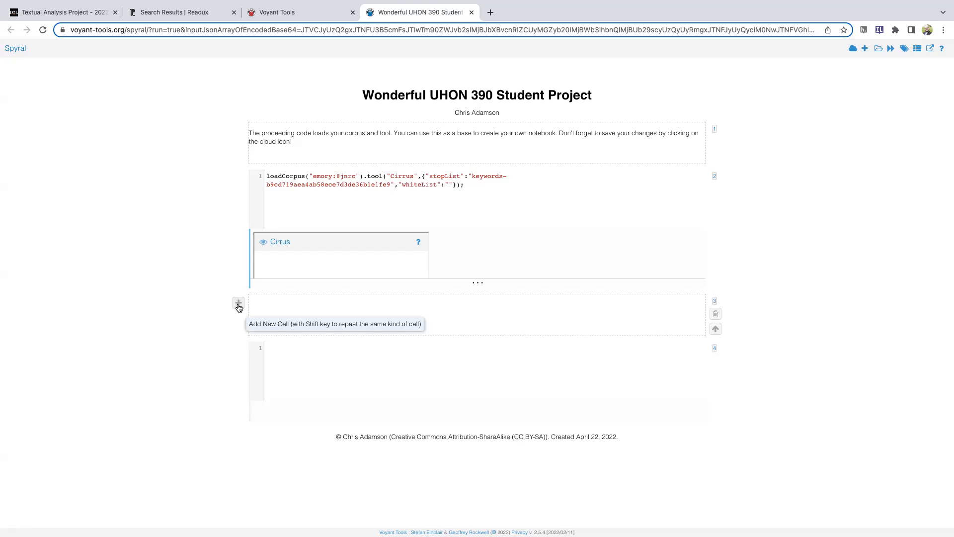
{"action": "left_click", "coordinate": [239, 305]}
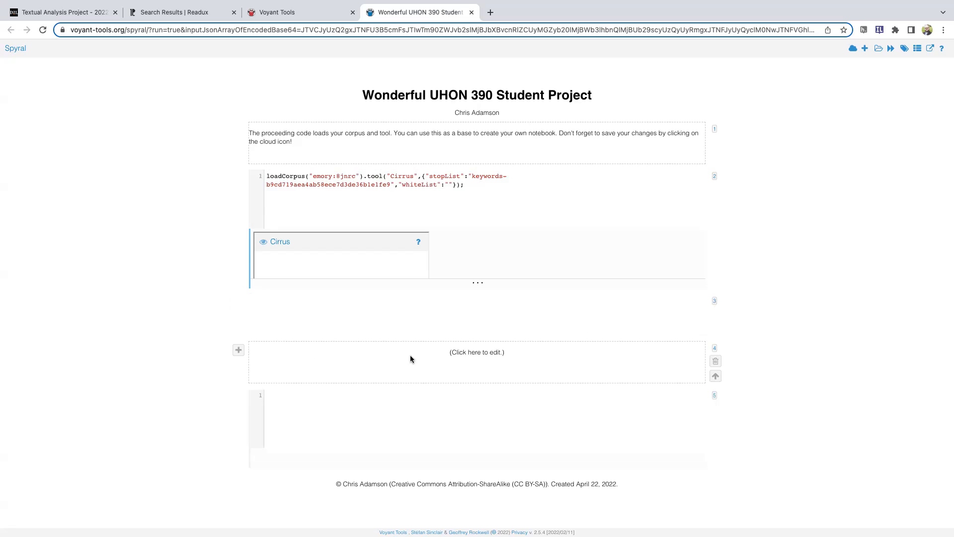
{"action": "left_click", "coordinate": [715, 361]}
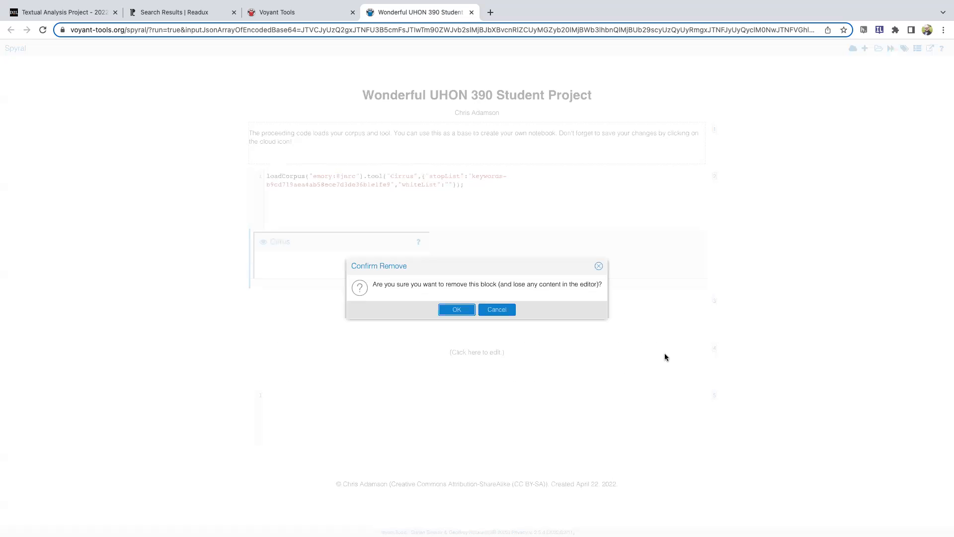
{"action": "left_click", "coordinate": [464, 310]}
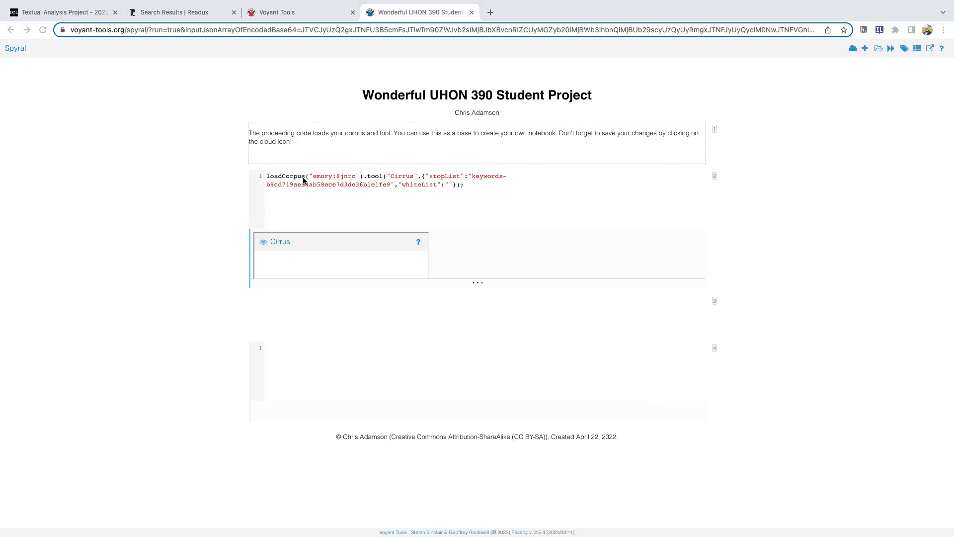
Expand the collapsed Cirrus output and examine the loadCorpus call in its code cell
{"action": "left_click", "coordinate": [478, 282]}
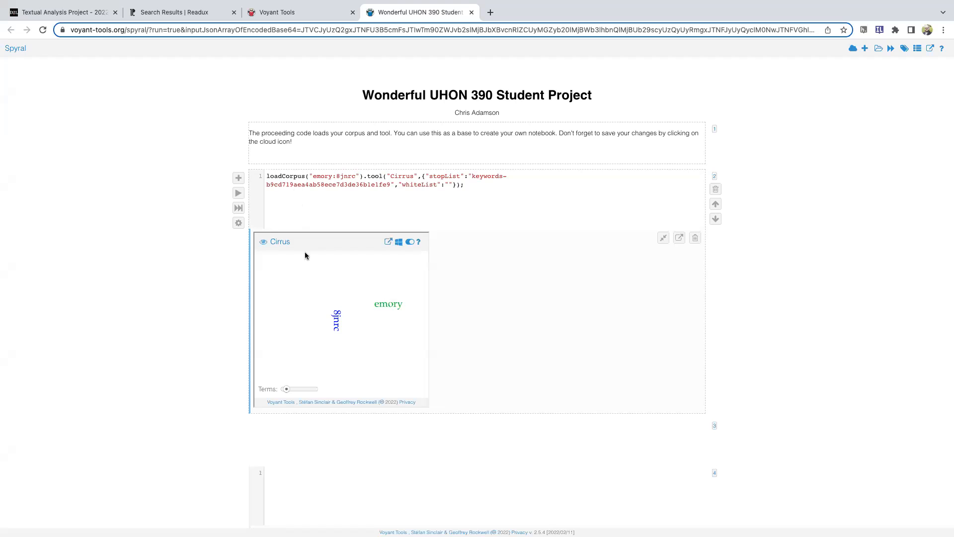
{"action": "scroll", "coordinate": [347, 219], "scroll_direction": "down", "scroll_amount": 1}
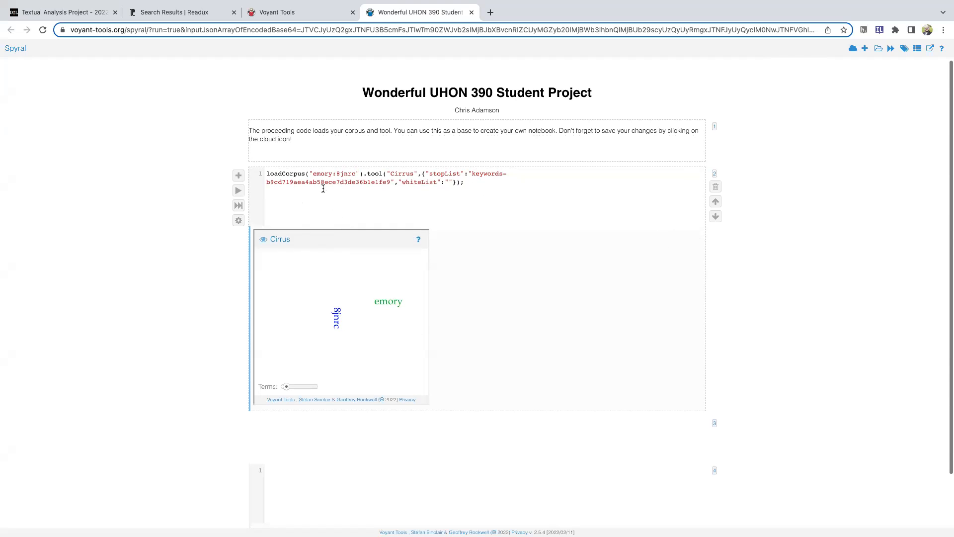
{"action": "left_click_drag", "start_coordinate": [278, 174], "coordinate": [381, 174]}
{"action": "left_click", "coordinate": [380, 175]}
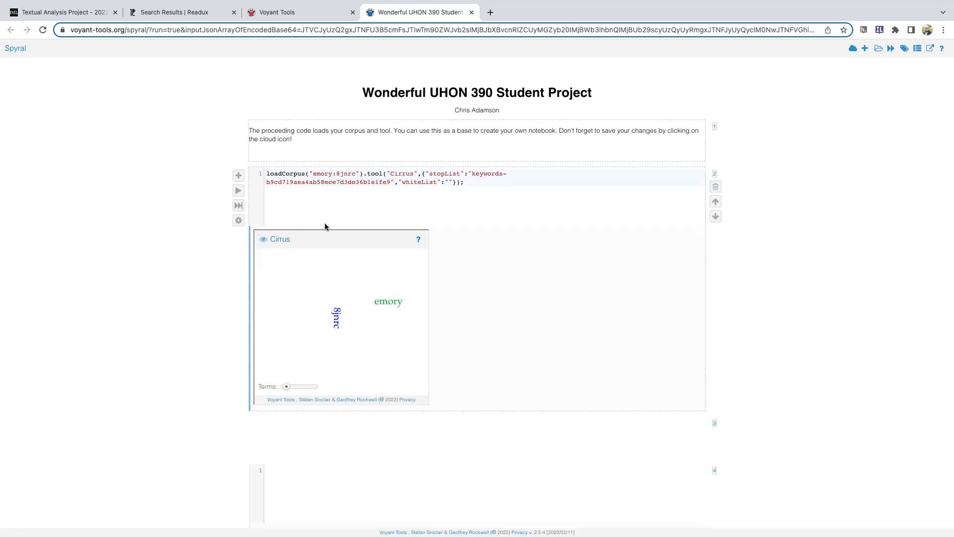
Look over the notebook's cell order and highlight the Cirrus code from the tool name through the stop list options
{"action": "scroll", "coordinate": [147, 255], "scroll_direction": "down", "scroll_amount": 1}
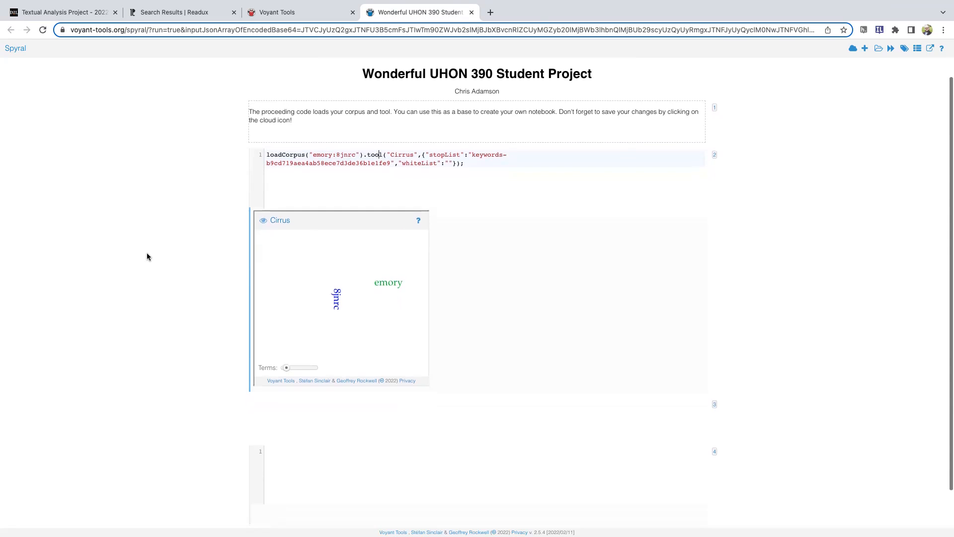
{"action": "scroll", "coordinate": [147, 252], "scroll_direction": "down", "scroll_amount": 1}
{"action": "scroll", "coordinate": [424, 153], "scroll_direction": "up", "scroll_amount": 1}
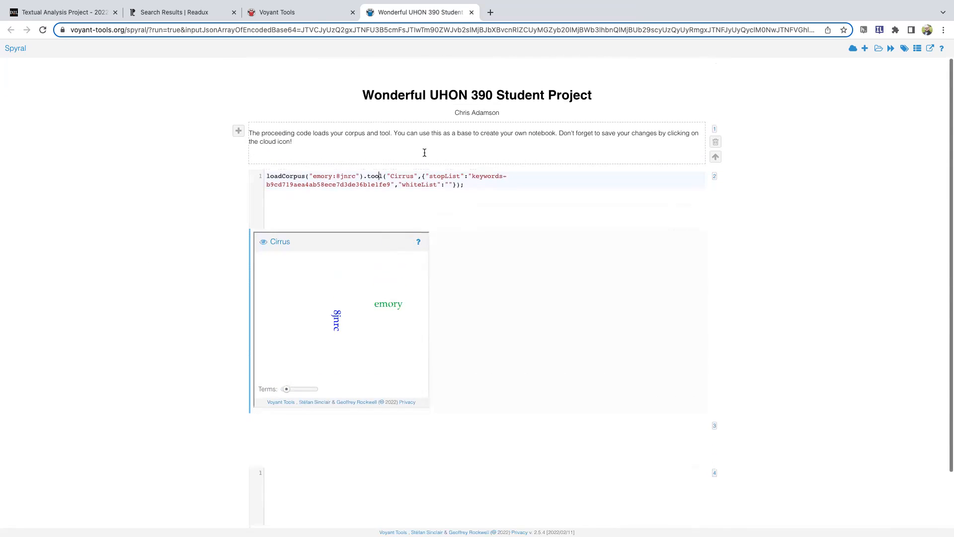
{"action": "scroll", "coordinate": [270, 180], "scroll_direction": "down", "scroll_amount": 1}
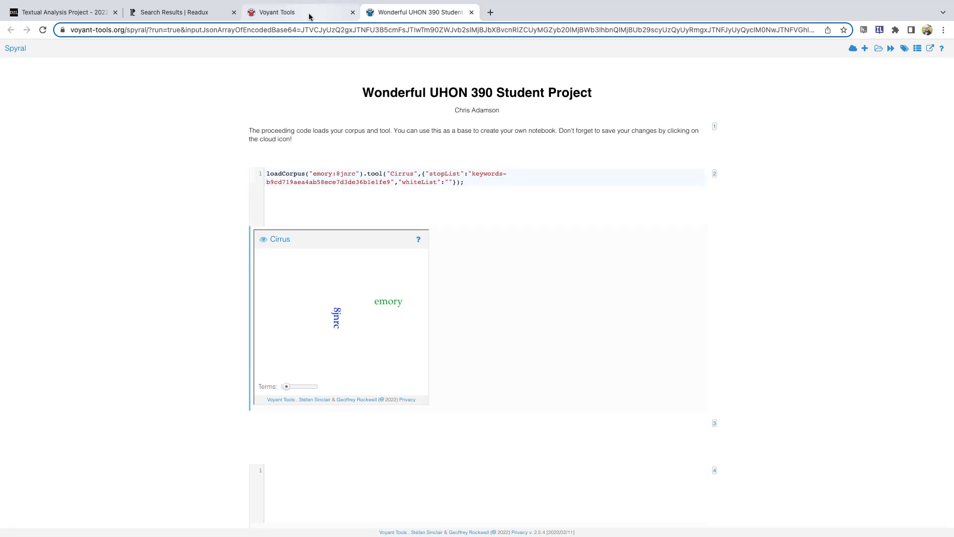
{"action": "scroll", "coordinate": [250, 158], "scroll_direction": "down", "scroll_amount": 3}
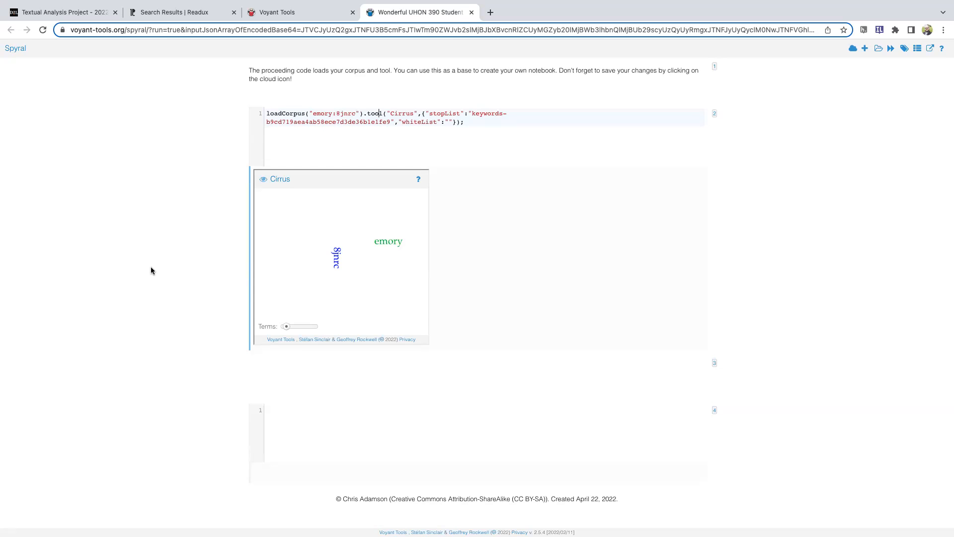
{"action": "scroll", "coordinate": [549, 138], "scroll_direction": "up", "scroll_amount": 2}
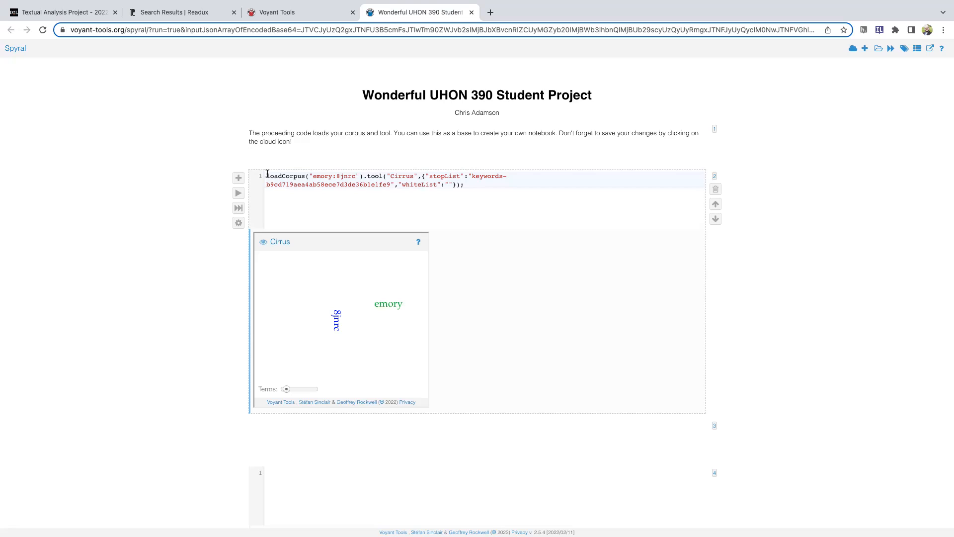
{"action": "left_click_drag", "start_coordinate": [267, 174], "coordinate": [458, 185]}
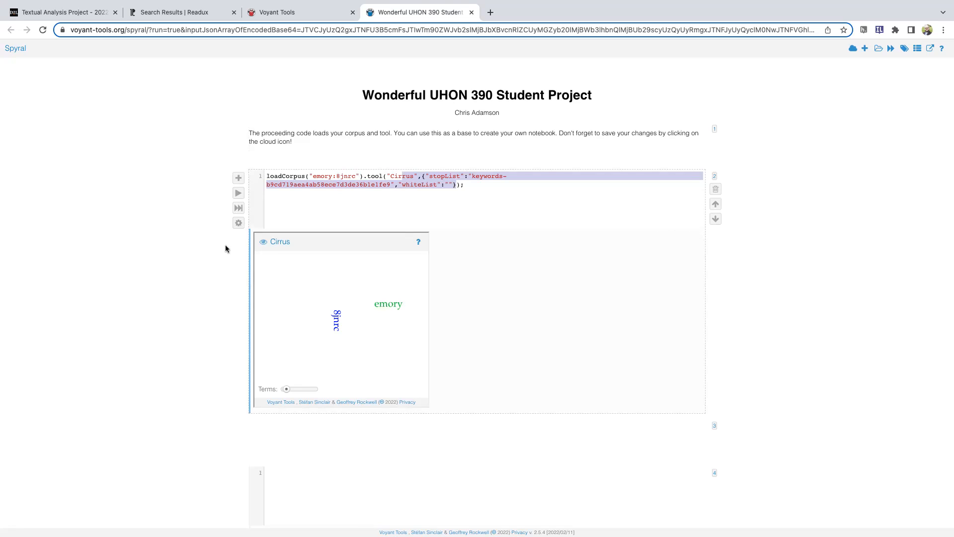
Add two empty code cells below the Cirrus cell and move the Cirrus cell down beneath both of them
{"action": "left_click", "coordinate": [239, 179]}
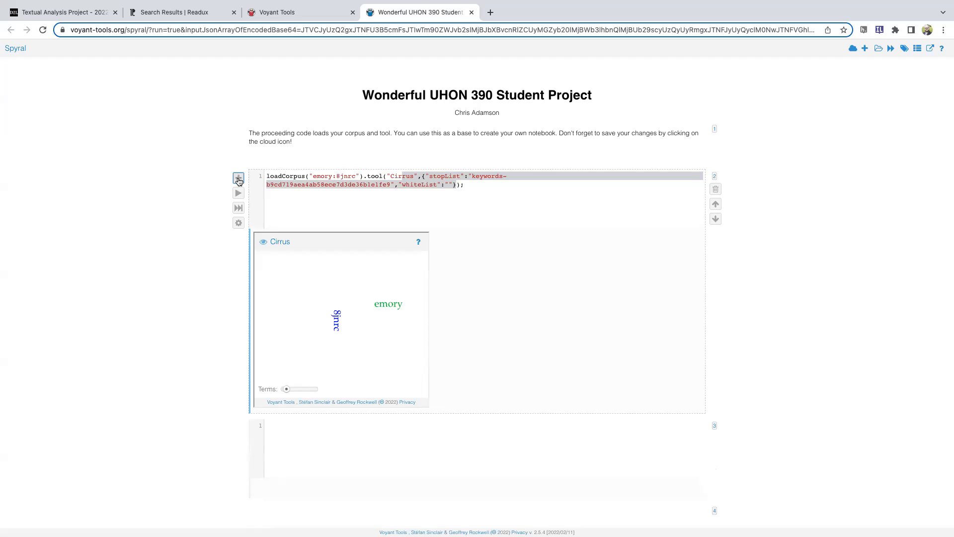
{"action": "left_click", "coordinate": [716, 220]}
{"action": "left_click", "coordinate": [716, 219]}
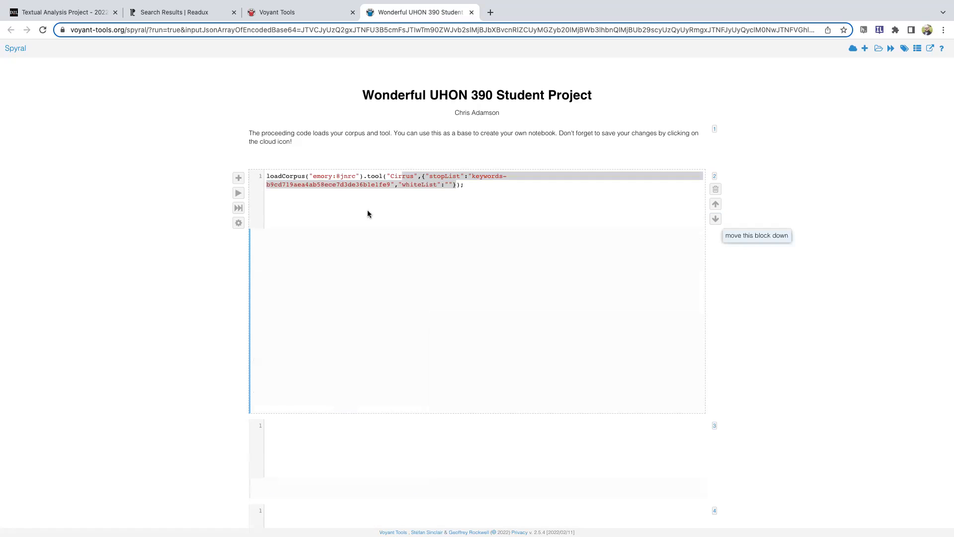
{"action": "left_click", "coordinate": [716, 219]}
{"action": "scroll", "coordinate": [726, 268], "scroll_direction": "down", "scroll_amount": 2}
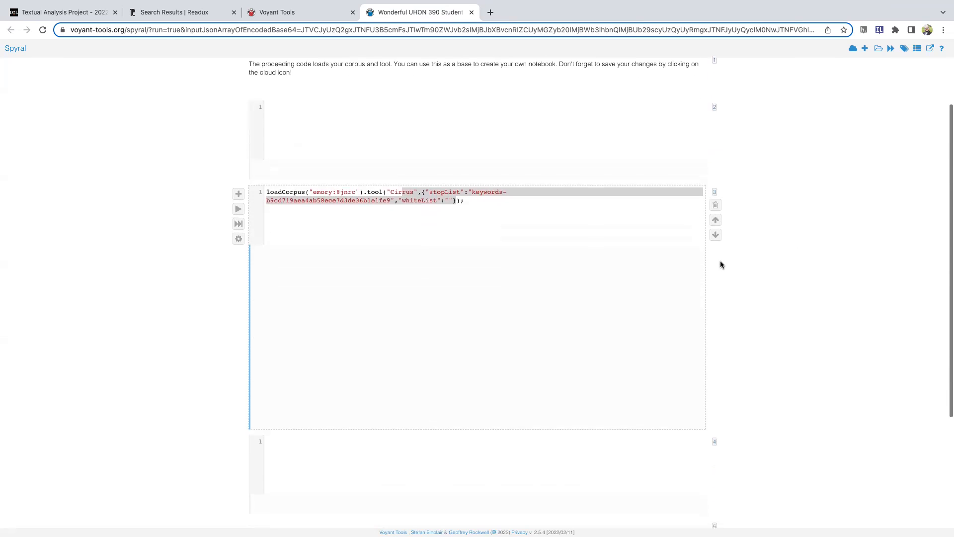
{"action": "left_click", "coordinate": [716, 229]}
{"action": "scroll", "coordinate": [761, 266], "scroll_direction": "up", "scroll_amount": 2}
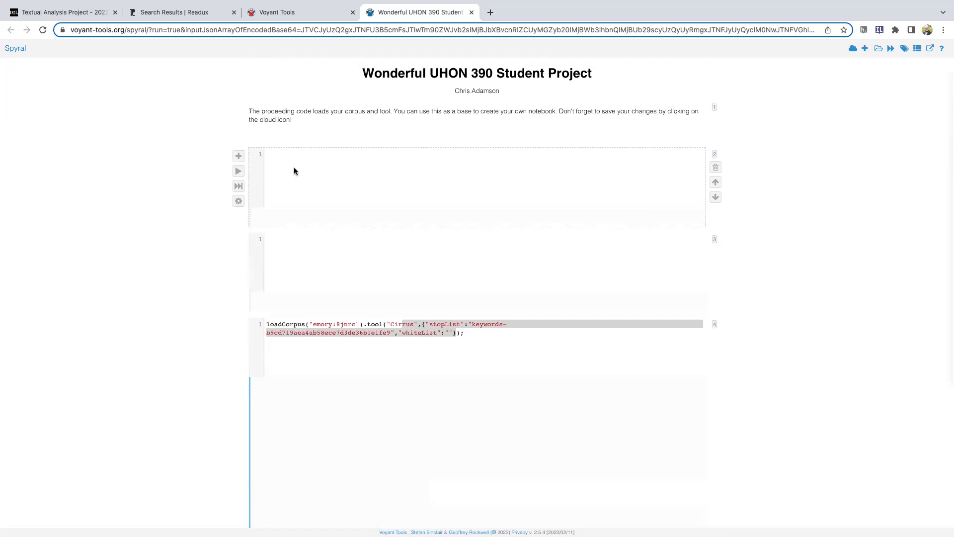
Add a text cell below each of the two empty code cells and rerun the Cirrus code cell
{"action": "left_click", "coordinate": [238, 157]}
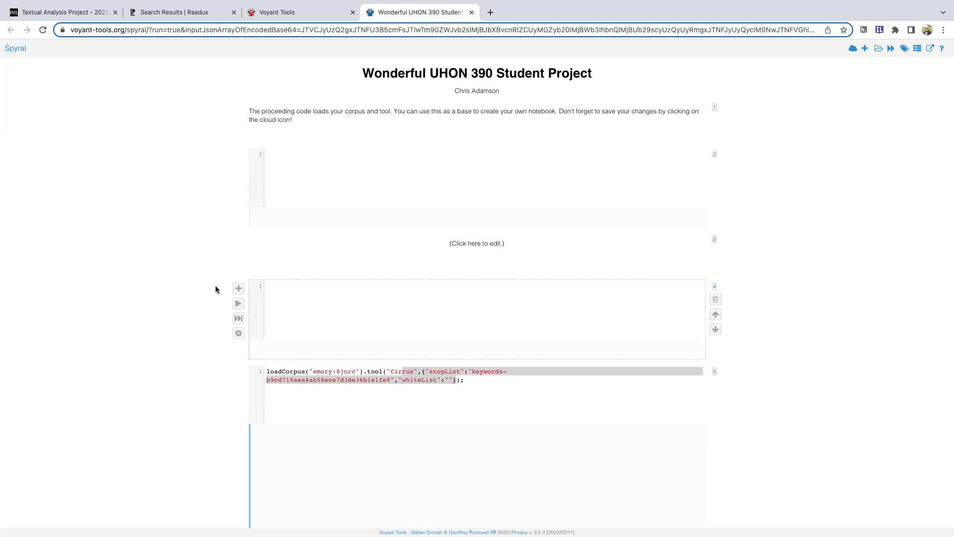
{"action": "left_click", "coordinate": [238, 288]}
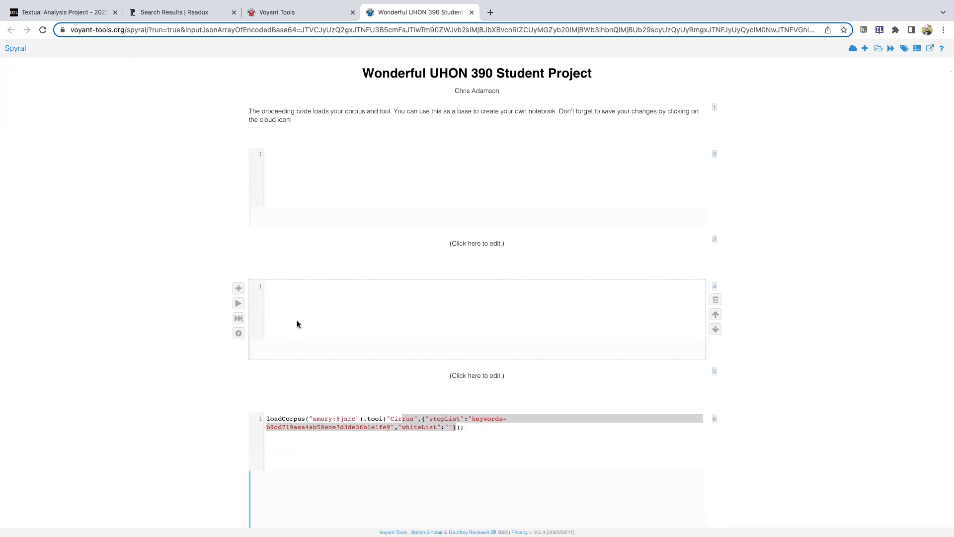
{"action": "scroll", "coordinate": [321, 303], "scroll_direction": "down", "scroll_amount": 4}
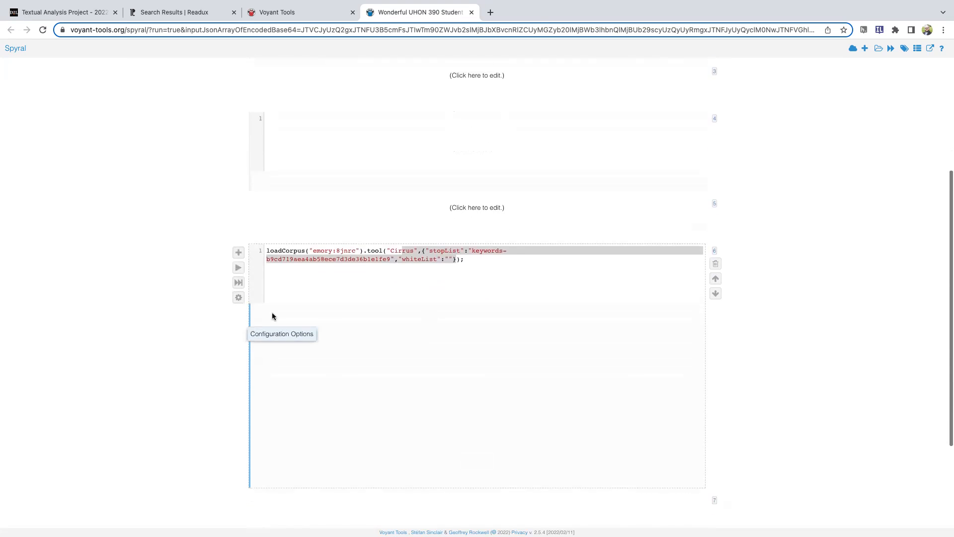
{"action": "left_click", "coordinate": [325, 244]}
{"action": "left_click", "coordinate": [238, 242]}
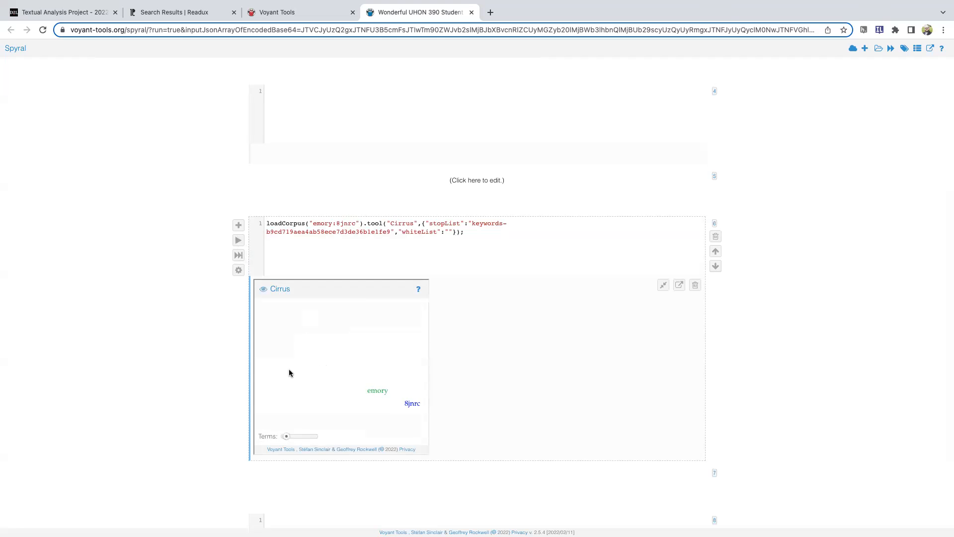
{"action": "scroll", "coordinate": [161, 351], "scroll_direction": "down", "scroll_amount": 3}
{"action": "scroll", "coordinate": [161, 350], "scroll_direction": "up", "scroll_amount": 8}
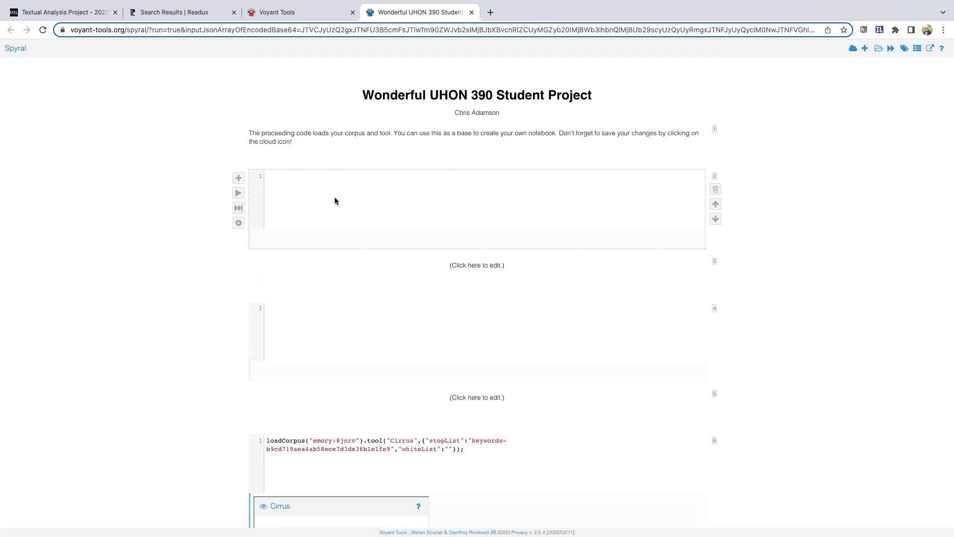
Review the Spyral Notebook requirements on the Textual Analysis Project assignment page and highlight the loadCorpus code for the Reader tool
{"action": "left_click", "coordinate": [64, 12]}
{"action": "scroll", "coordinate": [310, 373], "scroll_direction": "down", "scroll_amount": 4}
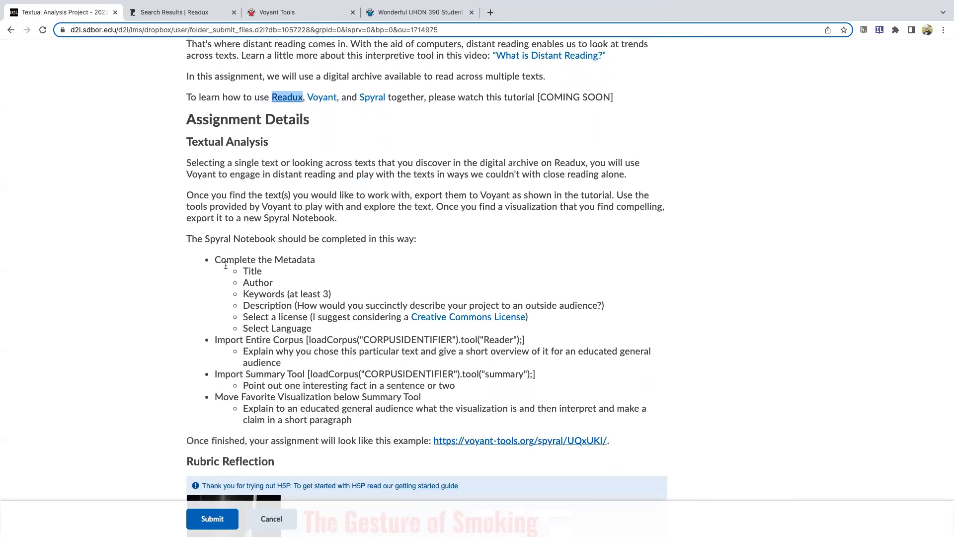
{"action": "left_click_drag", "start_coordinate": [216, 259], "coordinate": [490, 331]}
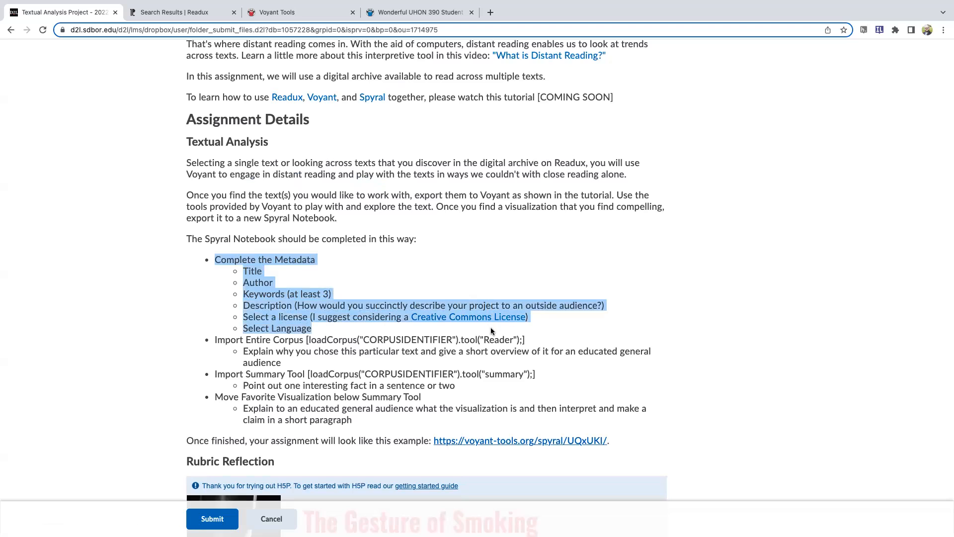
{"action": "left_click_drag", "start_coordinate": [215, 397], "coordinate": [430, 399]}
{"action": "left_click", "coordinate": [441, 401]}
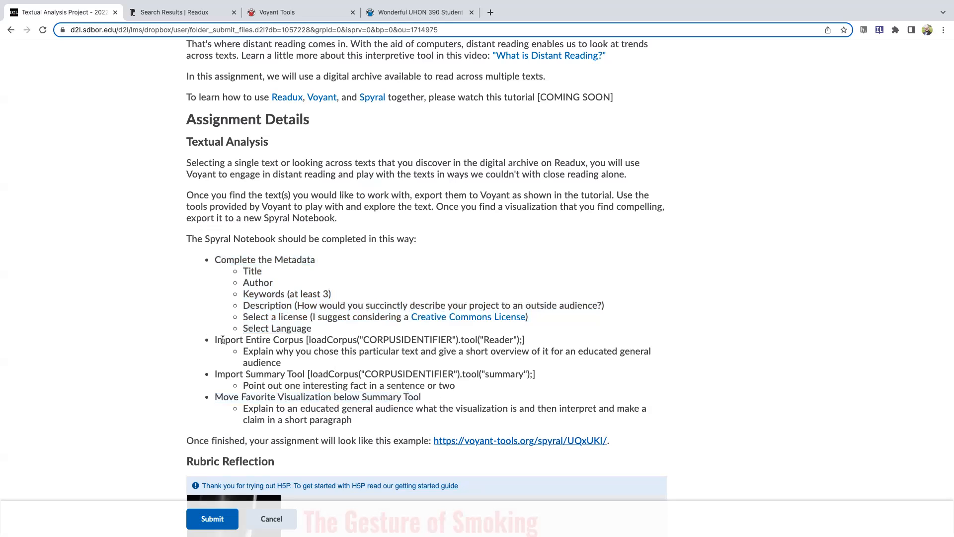
{"action": "left_click_drag", "start_coordinate": [215, 339], "coordinate": [524, 346]}
{"action": "left_click", "coordinate": [409, 342]}
{"action": "left_click_drag", "start_coordinate": [308, 340], "coordinate": [521, 339]}
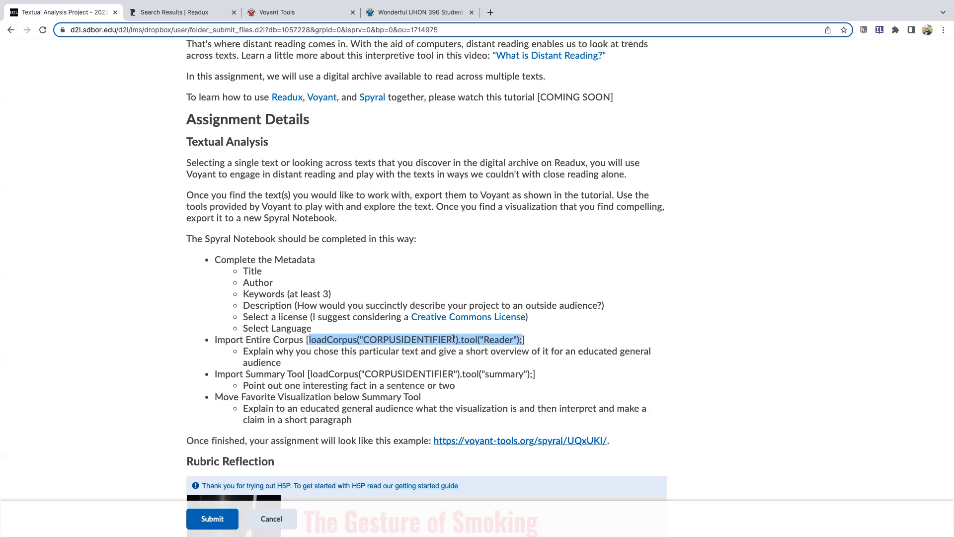
Switch to Voyant Tools and export the Reader tool with its data as a new Spyral Notebook
{"action": "left_click", "coordinate": [271, 13]}
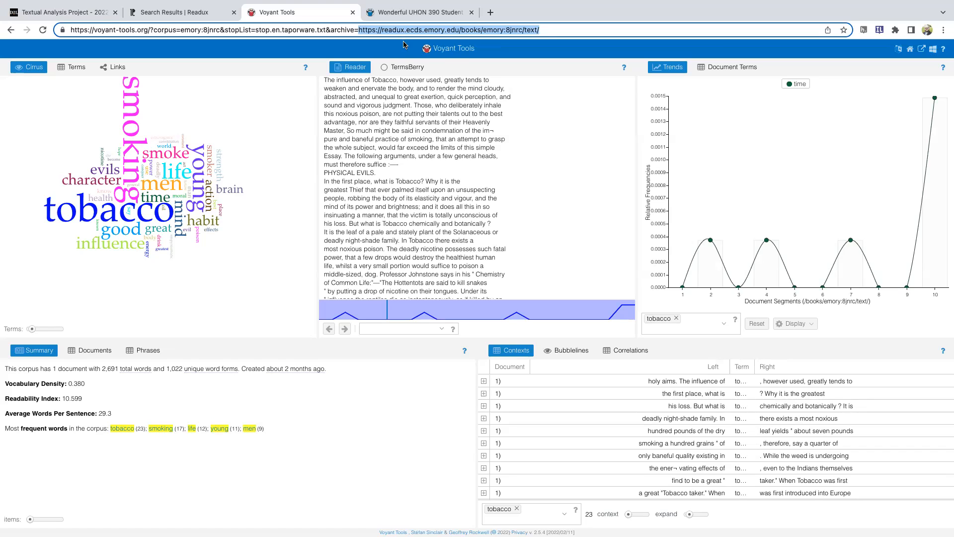
{"action": "left_click", "coordinate": [535, 102]}
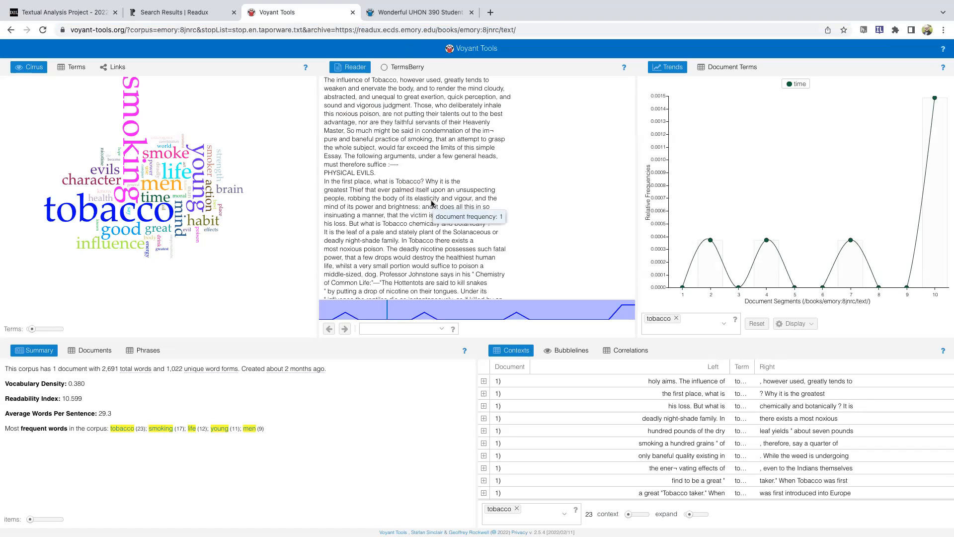
{"action": "scroll", "coordinate": [374, 107], "scroll_direction": "up", "scroll_amount": 5}
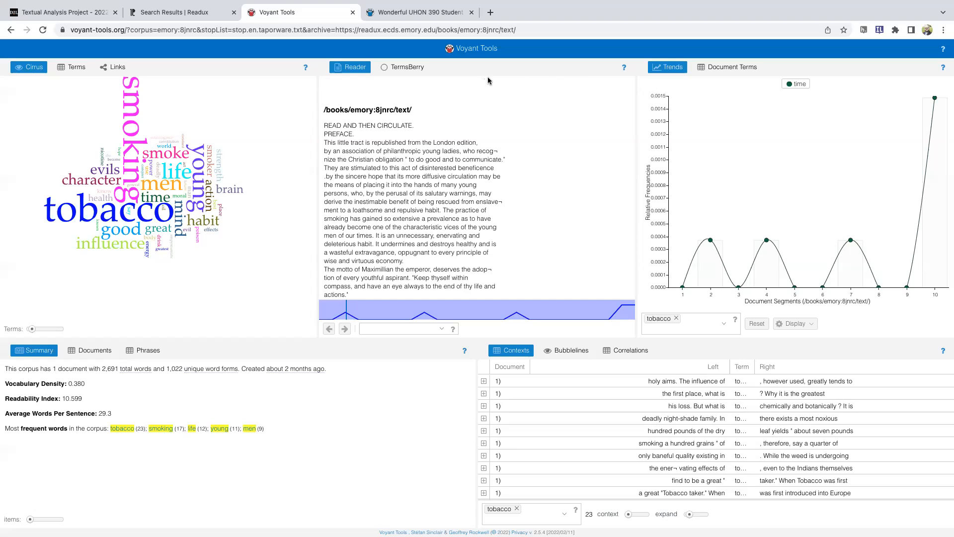
{"action": "left_click", "coordinate": [590, 68]}
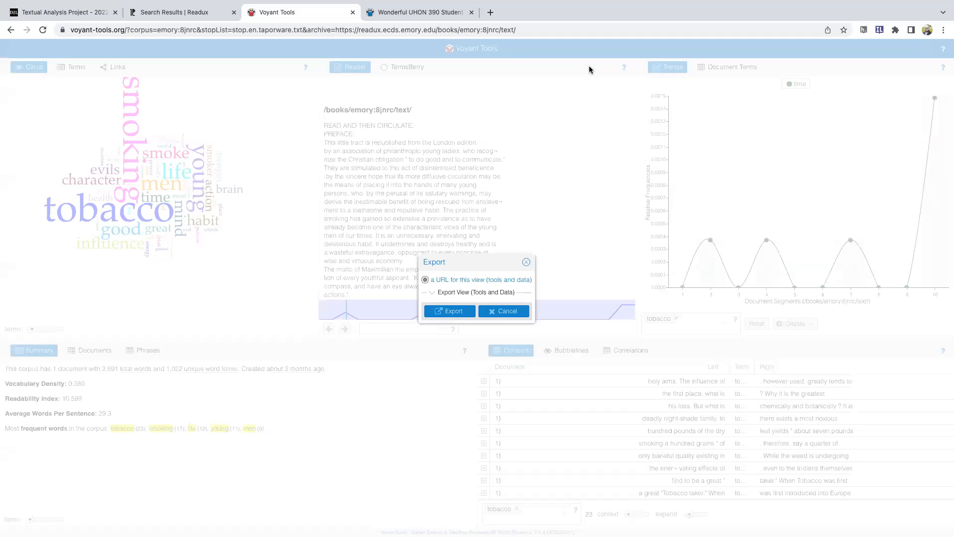
{"action": "left_click", "coordinate": [433, 293]}
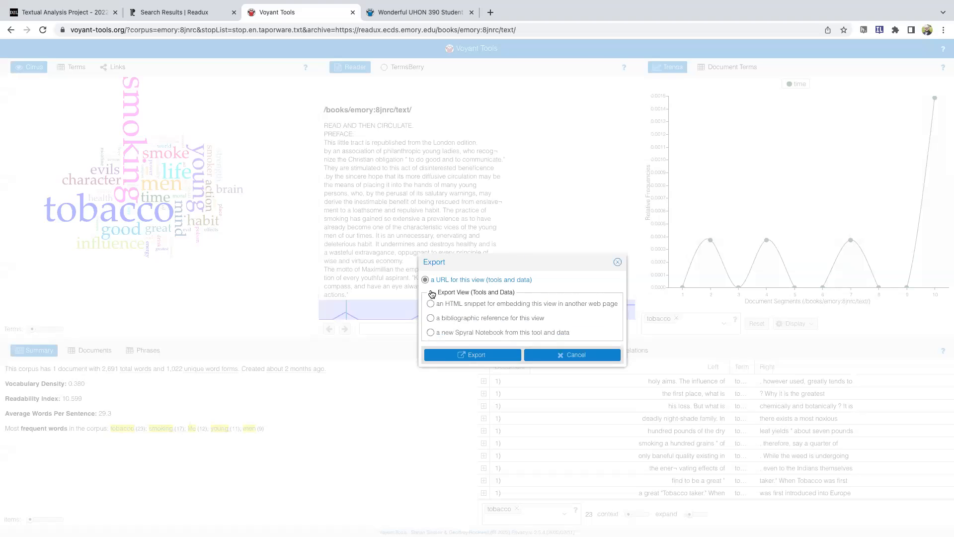
{"action": "left_click", "coordinate": [430, 332]}
{"action": "left_click", "coordinate": [470, 354]}
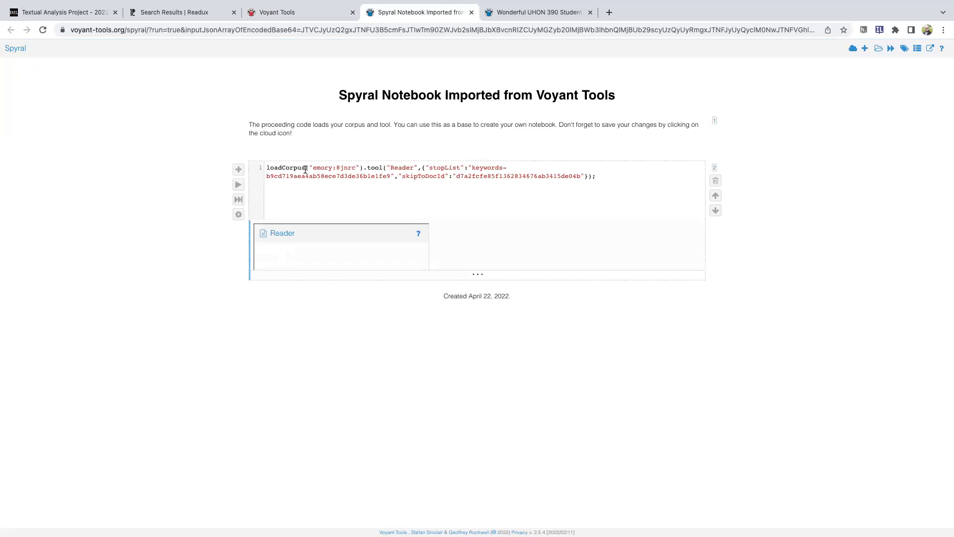
Copy the entire loadCorpus Reader code from the newly imported notebook and close that notebook without saving it
{"action": "left_click_drag", "start_coordinate": [608, 173], "coordinate": [265, 166]}
{"action": "key", "text": "ctrl+c"}
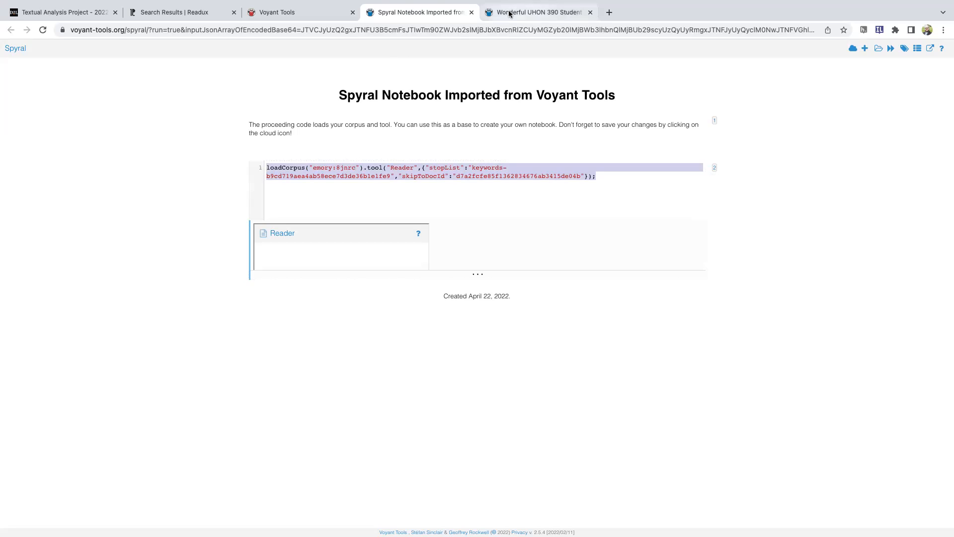
{"action": "left_click", "coordinate": [472, 13]}
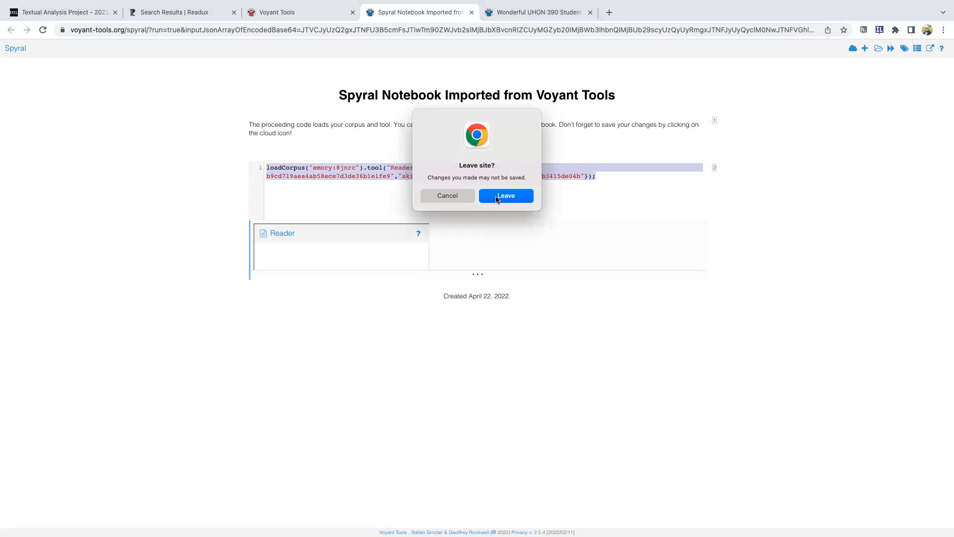
{"action": "left_click", "coordinate": [496, 198]}
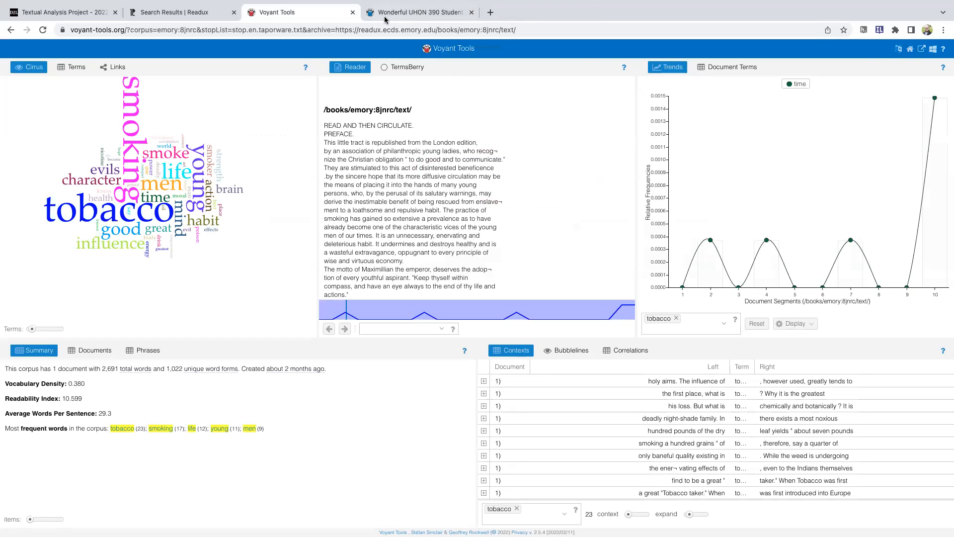
Return to the student project notebook, paste the copied Reader code into the first empty code cell, and run it
{"action": "left_click", "coordinate": [398, 13]}
{"action": "left_click", "coordinate": [308, 177]}
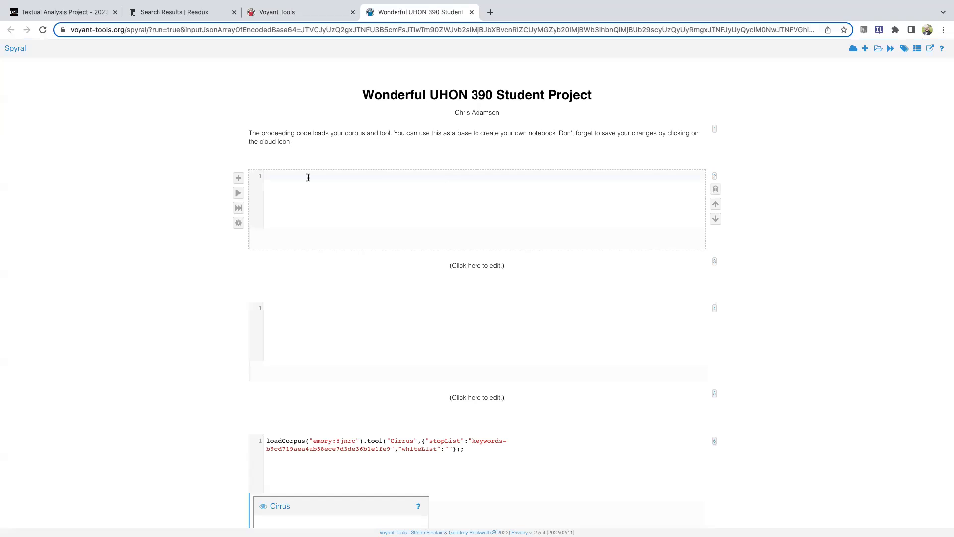
{"action": "key", "text": "ctrl+v"}
{"action": "left_click", "coordinate": [238, 193]}
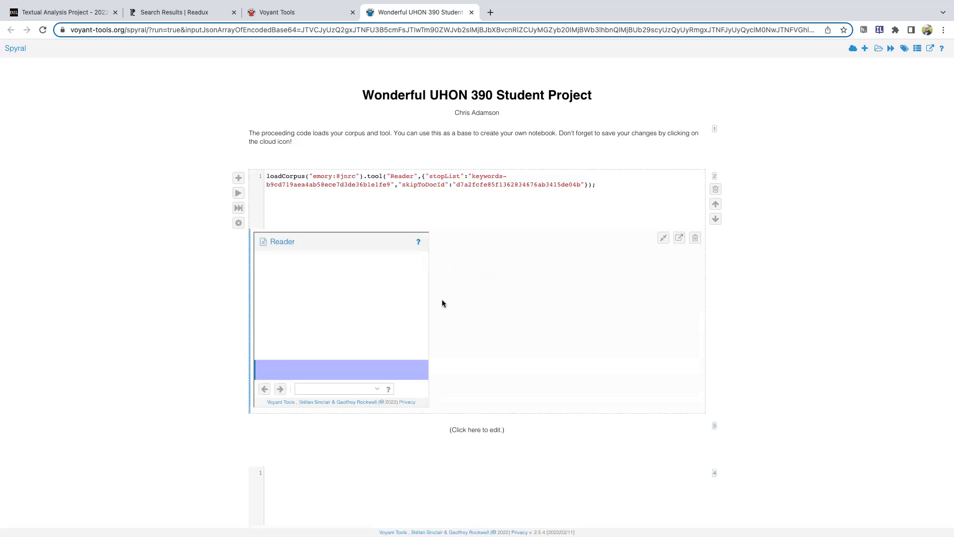
Enter the placeholder text "Explain." in the text cell directly below the Reader output
{"action": "scroll", "coordinate": [420, 306], "scroll_direction": "down", "scroll_amount": 1}
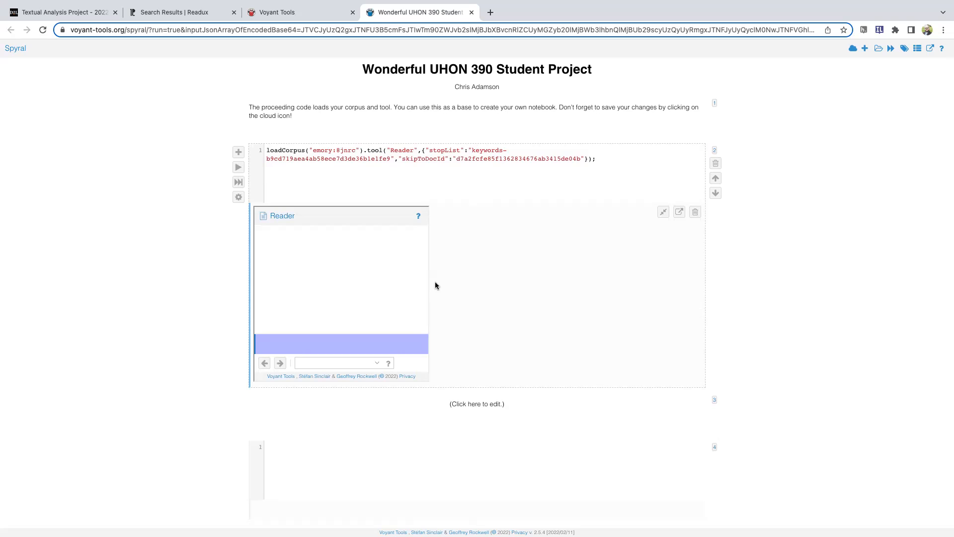
{"action": "scroll", "coordinate": [437, 286], "scroll_direction": "down", "scroll_amount": 5}
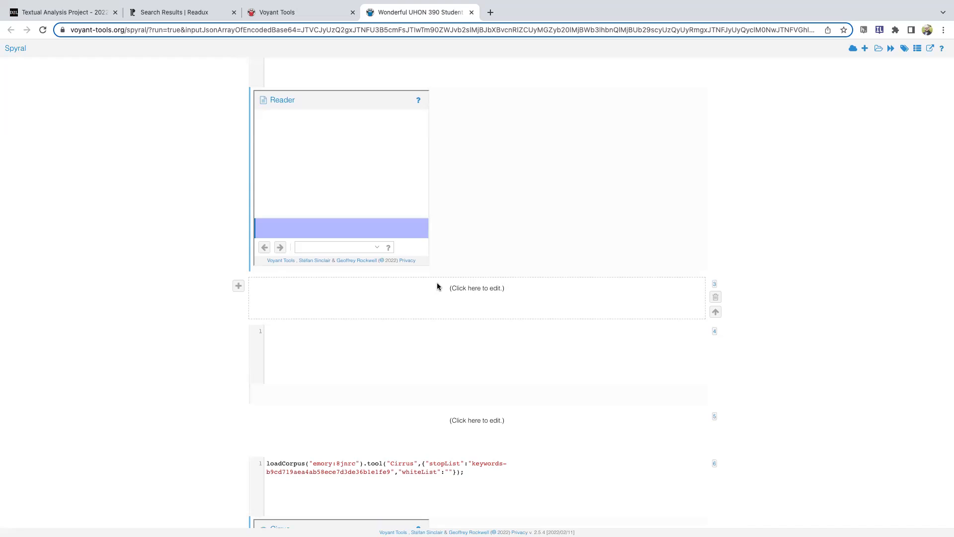
{"action": "scroll", "coordinate": [436, 282], "scroll_direction": "up", "scroll_amount": 6}
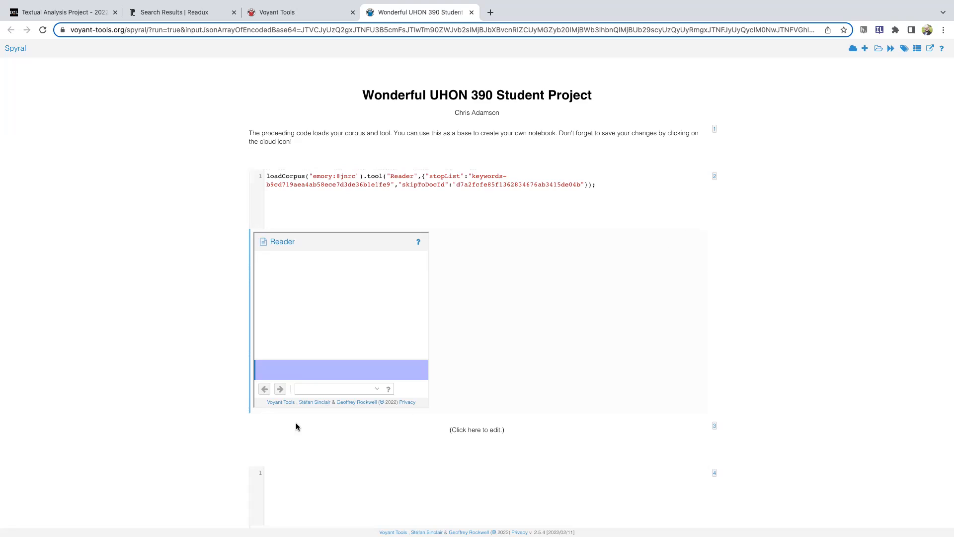
{"action": "left_click", "coordinate": [317, 432]}
{"action": "type", "text": "Explain."}
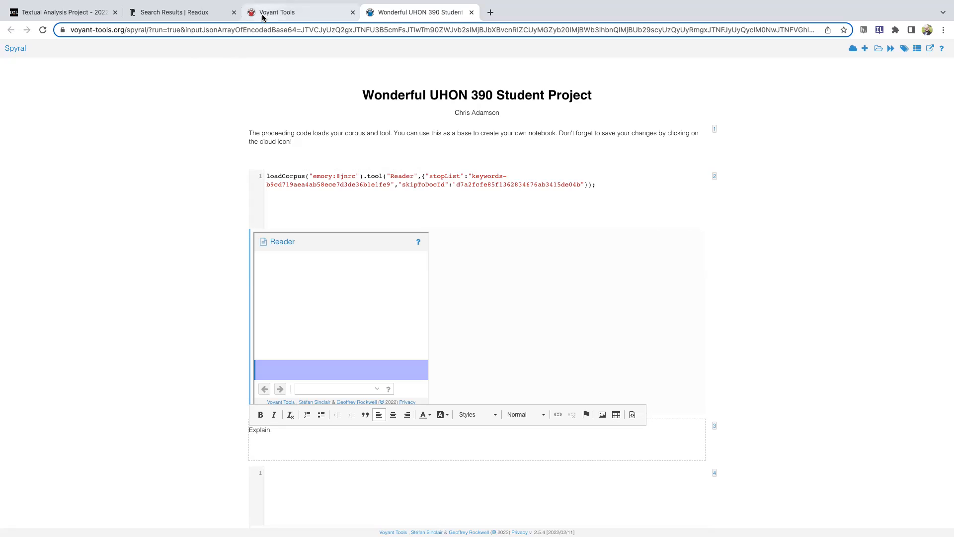
Place the cursor in the remaining code cell above Cirrus, and export Voyant's Summary tool with its data as a new Spyral Notebook
{"action": "scroll", "coordinate": [287, 338], "scroll_direction": "down", "scroll_amount": 2}
{"action": "left_click", "coordinate": [293, 381]}
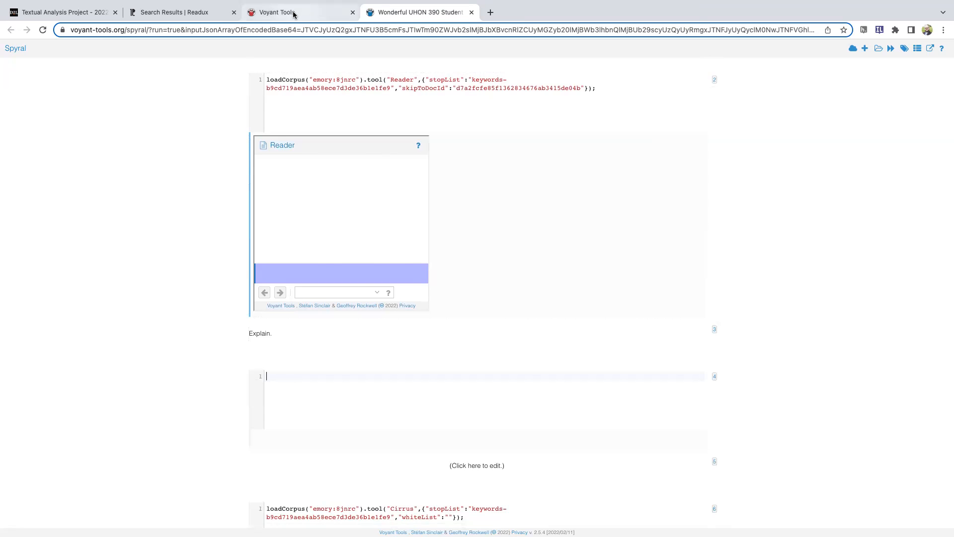
{"action": "left_click", "coordinate": [277, 12]}
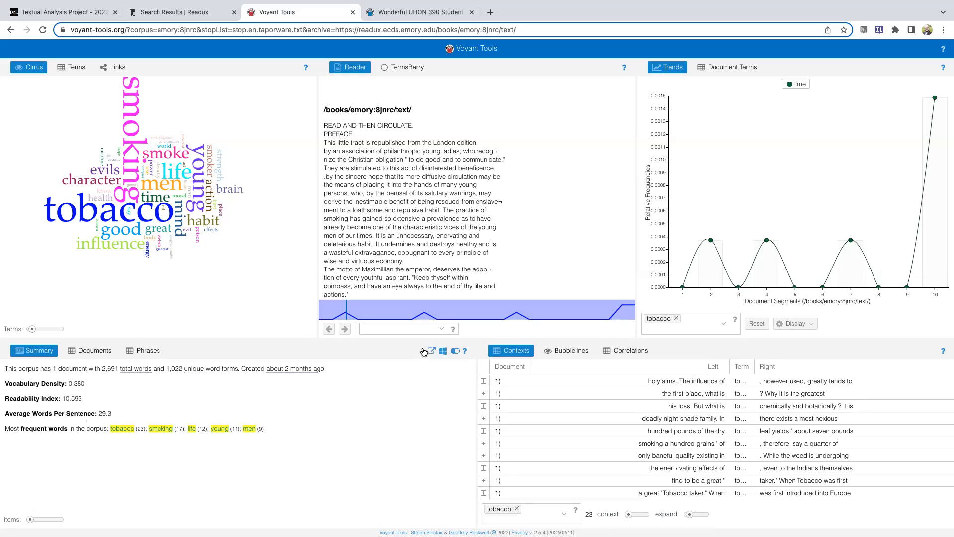
{"action": "left_click", "coordinate": [432, 352]}
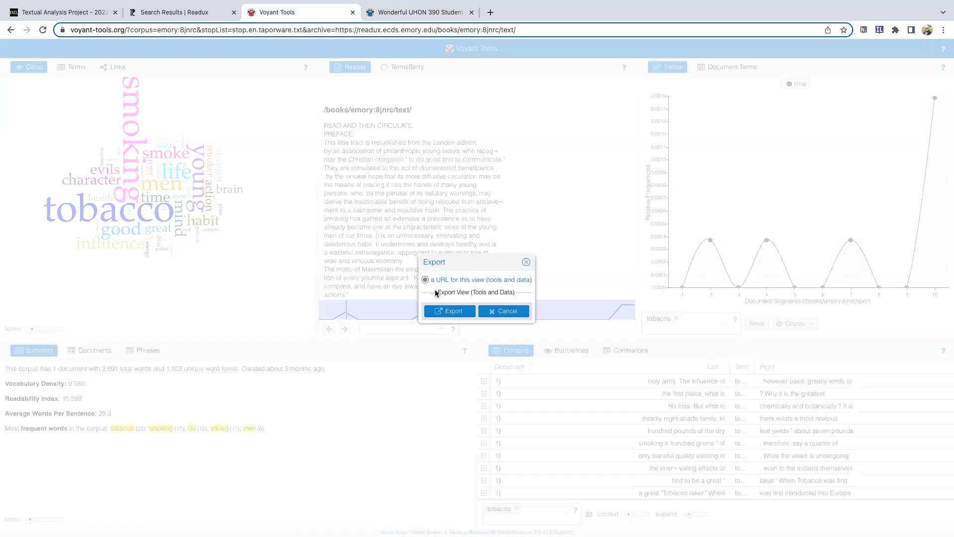
{"action": "left_click", "coordinate": [435, 292]}
{"action": "left_click", "coordinate": [431, 332]}
{"action": "left_click", "coordinate": [471, 357]}
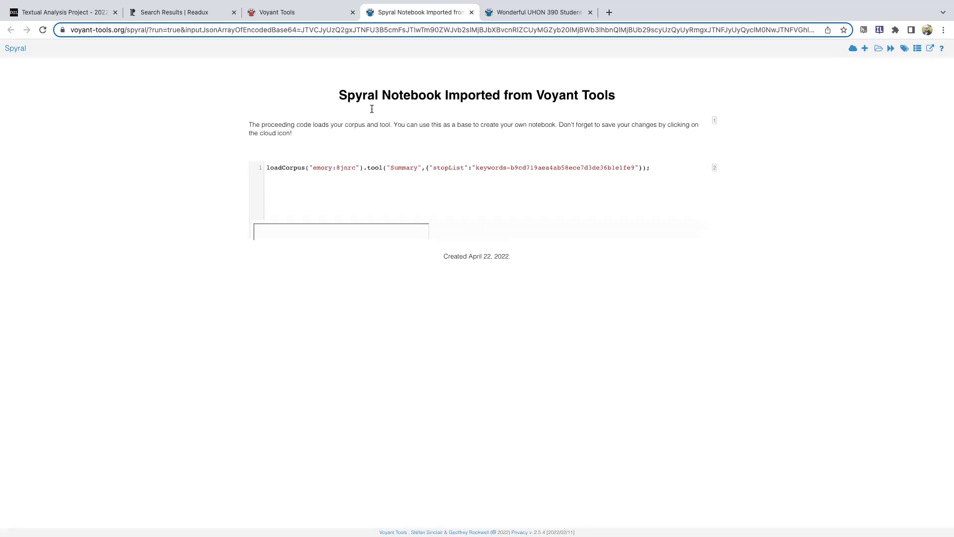
Copy the entire loadCorpus Summary code from the newly imported notebook and close that notebook without saving it
{"action": "right_click", "coordinate": [325, 167]}
{"action": "key", "text": "Escape"}
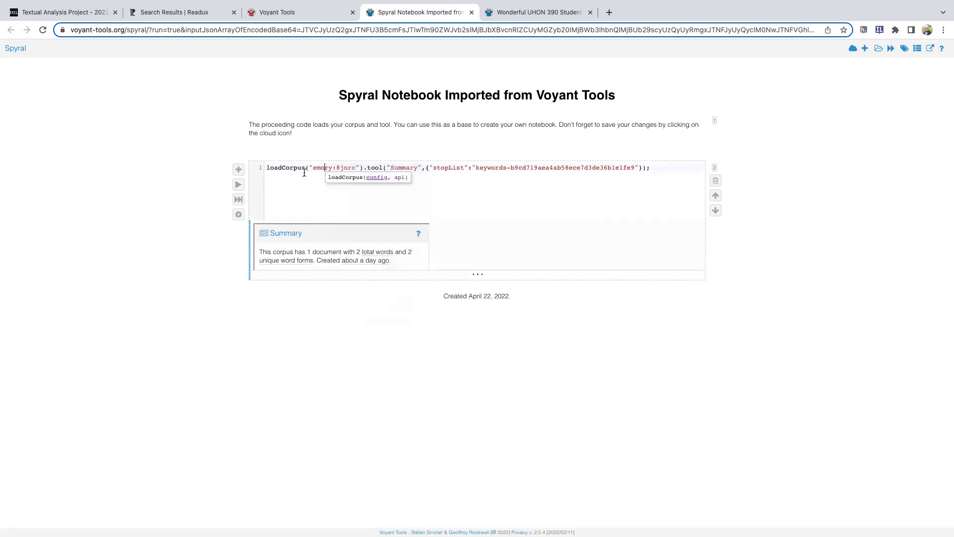
{"action": "key", "text": "super+a"}
{"action": "key", "text": "super+c"}
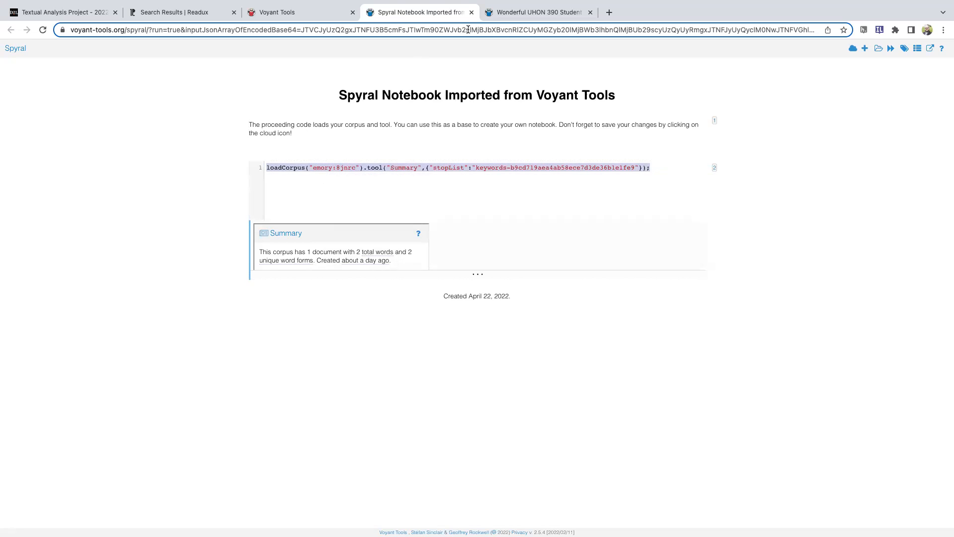
{"action": "left_click", "coordinate": [472, 12]}
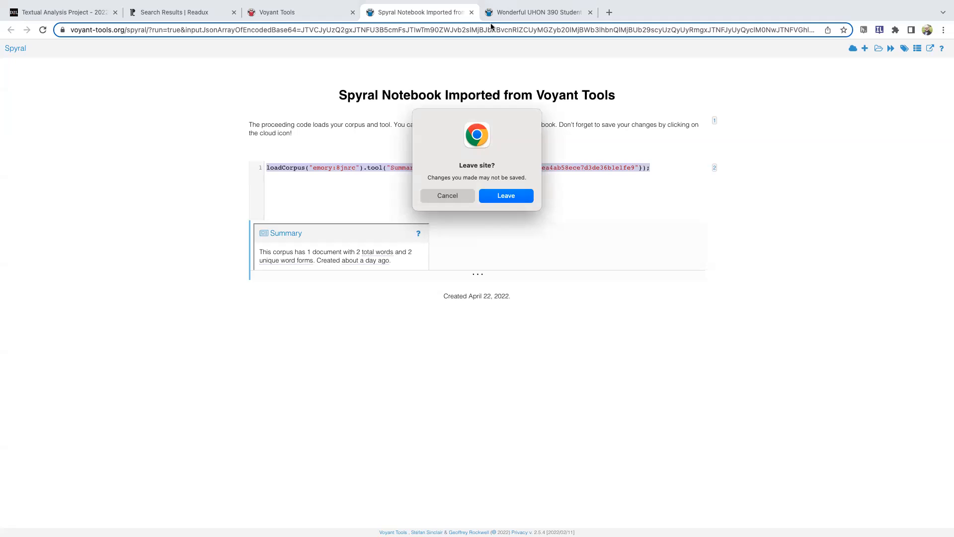
{"action": "left_click", "coordinate": [517, 195]}
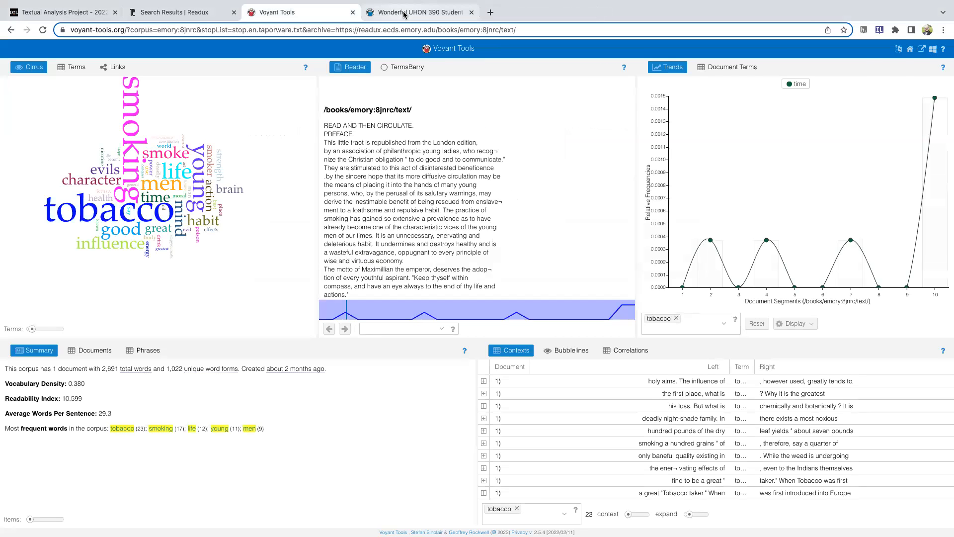
Paste the Summary code into the empty code cell above Cirrus in the student project notebook and run it
{"action": "left_click", "coordinate": [404, 14]}
{"action": "key", "text": "super+v"}
{"action": "left_click", "coordinate": [238, 395]}
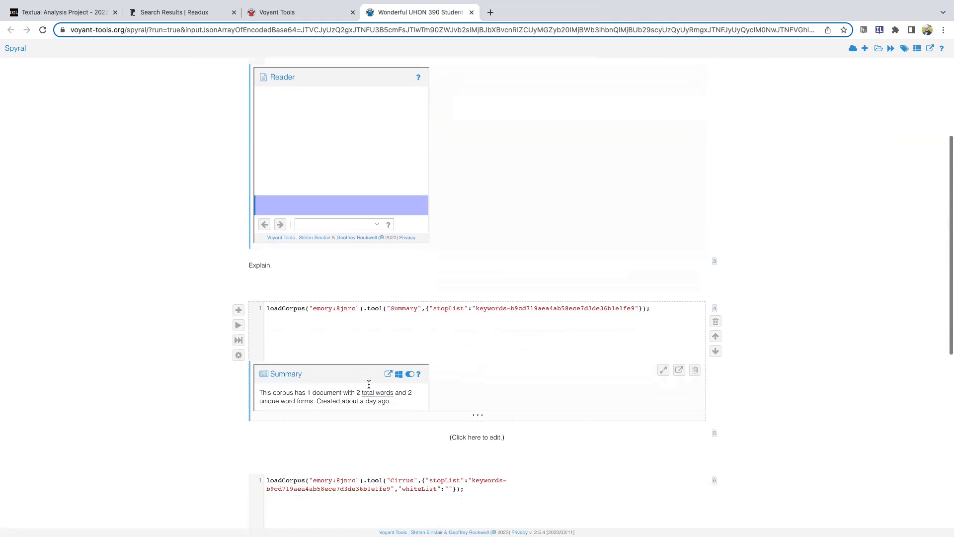
{"action": "scroll", "coordinate": [469, 386], "scroll_direction": "down", "scroll_amount": 5}
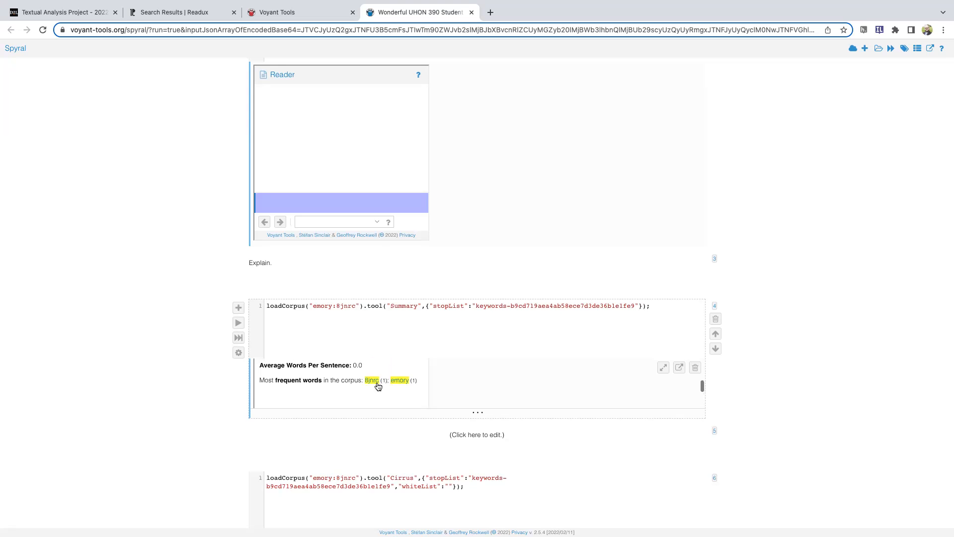
{"action": "left_click", "coordinate": [372, 325]}
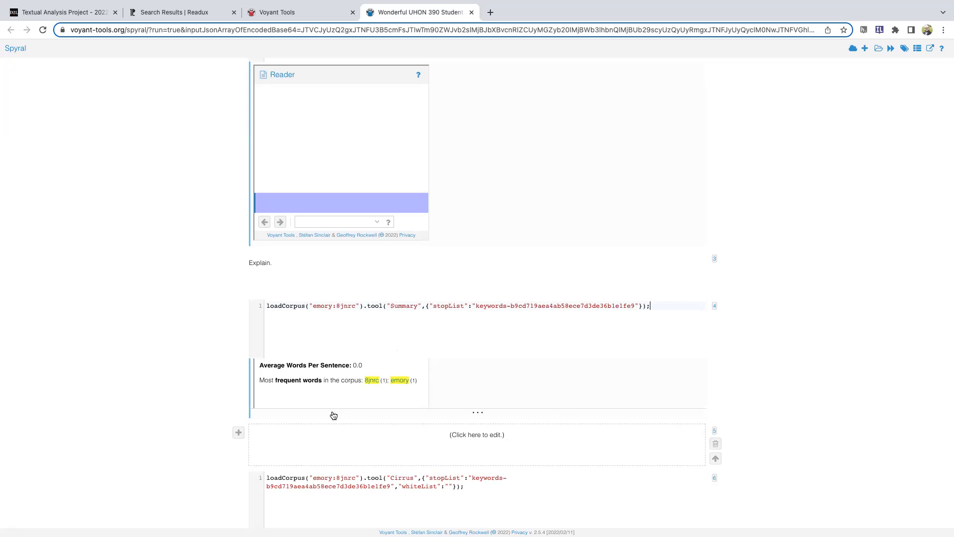
Enter the placeholder text "One fact." in the text cell directly below the Summary output
{"action": "left_click", "coordinate": [438, 437]}
{"action": "left_click", "coordinate": [368, 445]}
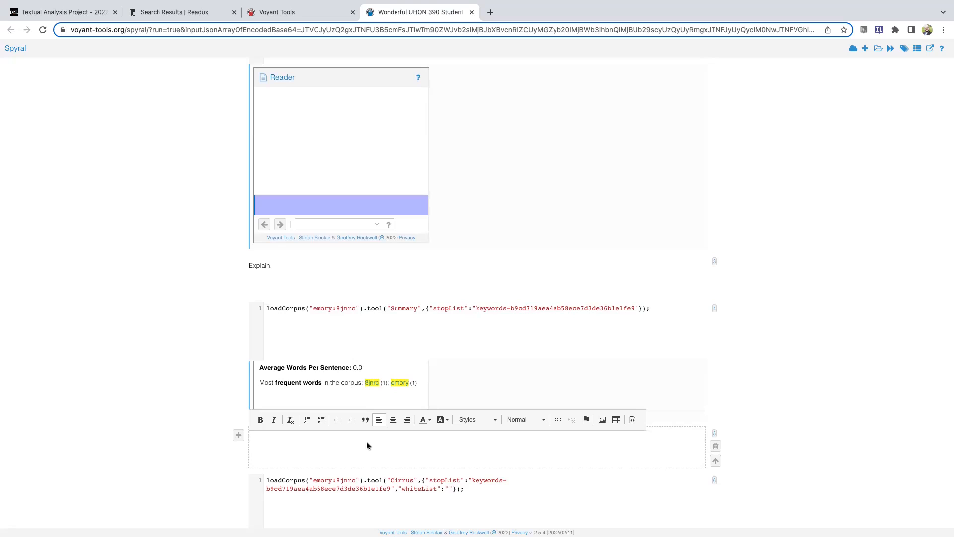
{"action": "type", "text": "ONe"}
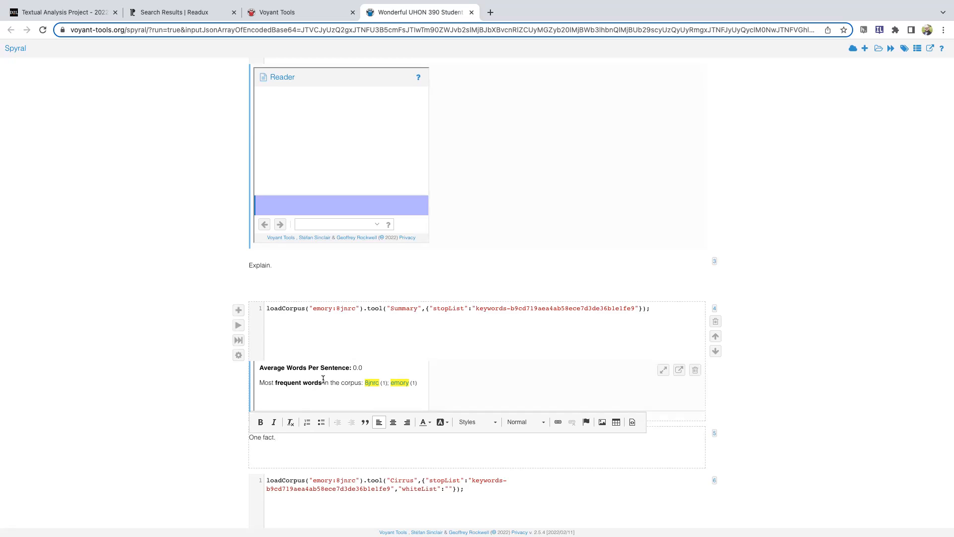
Review the corpus summary in Voyant Tools, show the trend for the frequent word "life", and return to the student project notebook
{"action": "left_click", "coordinate": [291, 11]}
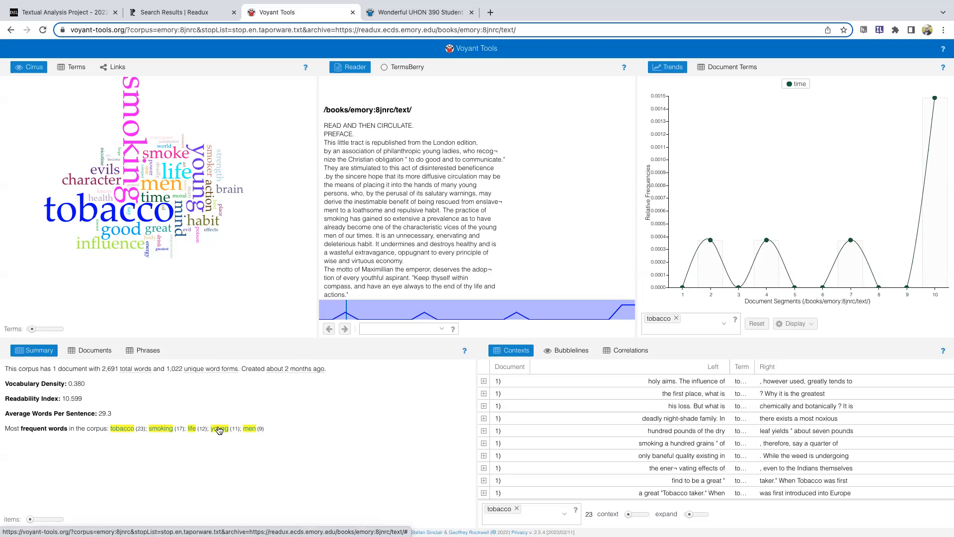
{"action": "left_click", "coordinate": [192, 429]}
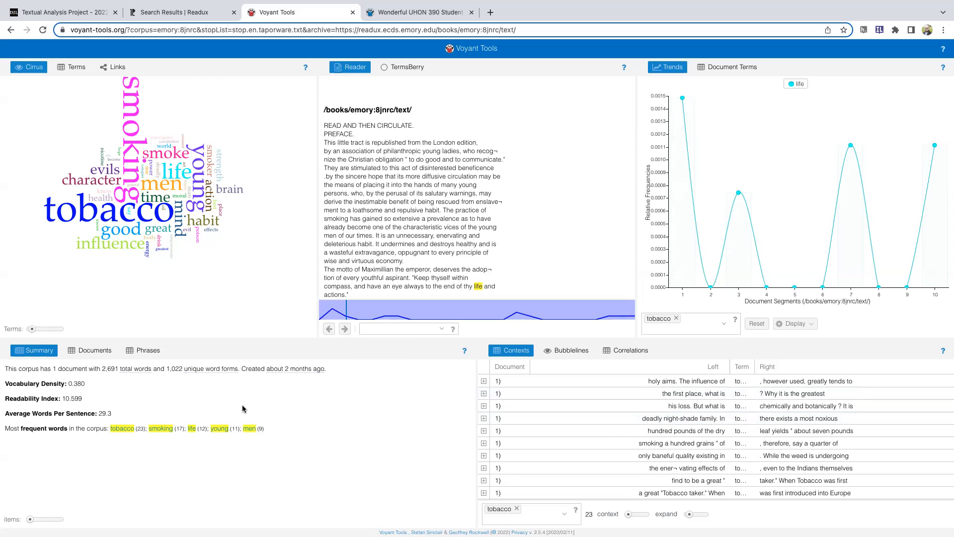
{"action": "left_click", "coordinate": [385, 15]}
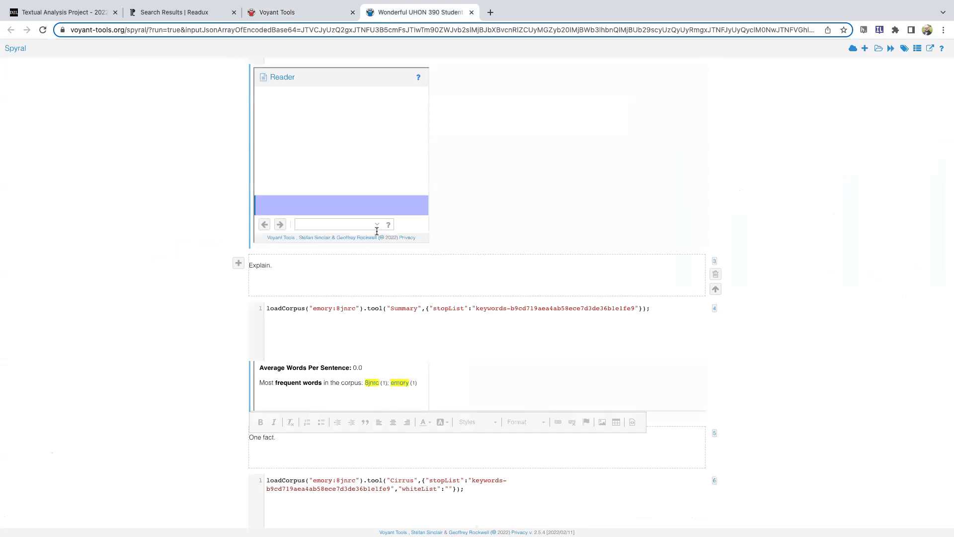
Rerun the Cirrus code cell below the "One fact." text and review its word cloud output
{"action": "scroll", "coordinate": [219, 305], "scroll_direction": "down", "scroll_amount": 3}
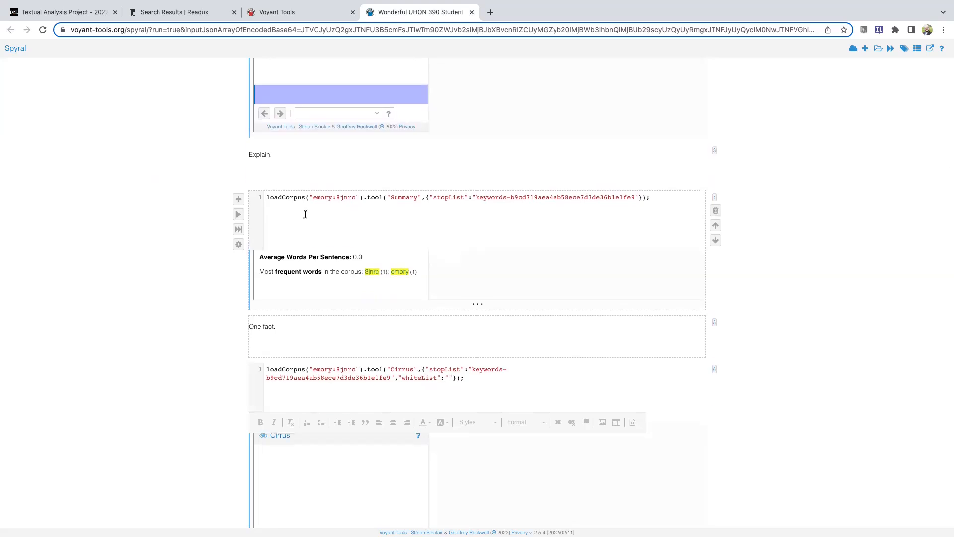
{"action": "scroll", "coordinate": [306, 214], "scroll_direction": "up", "scroll_amount": 5}
{"action": "scroll", "coordinate": [305, 214], "scroll_direction": "down", "scroll_amount": 1}
{"action": "scroll", "coordinate": [305, 217], "scroll_direction": "down", "scroll_amount": 6}
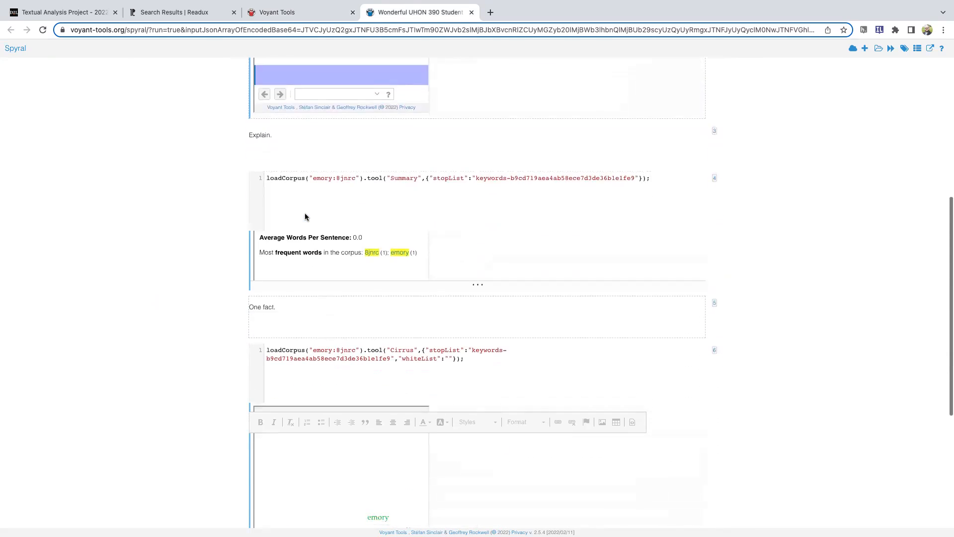
{"action": "scroll", "coordinate": [178, 305], "scroll_direction": "down", "scroll_amount": 4}
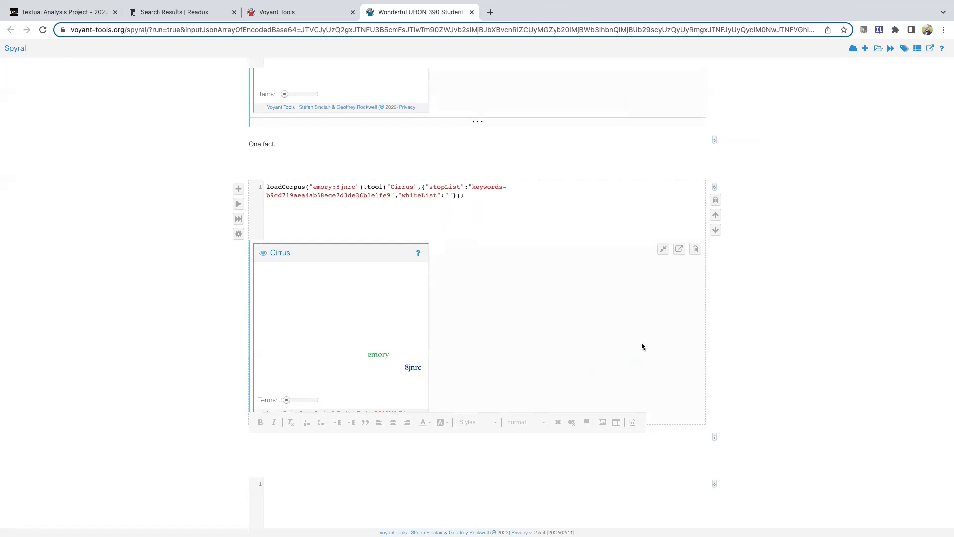
{"action": "left_click", "coordinate": [238, 203]}
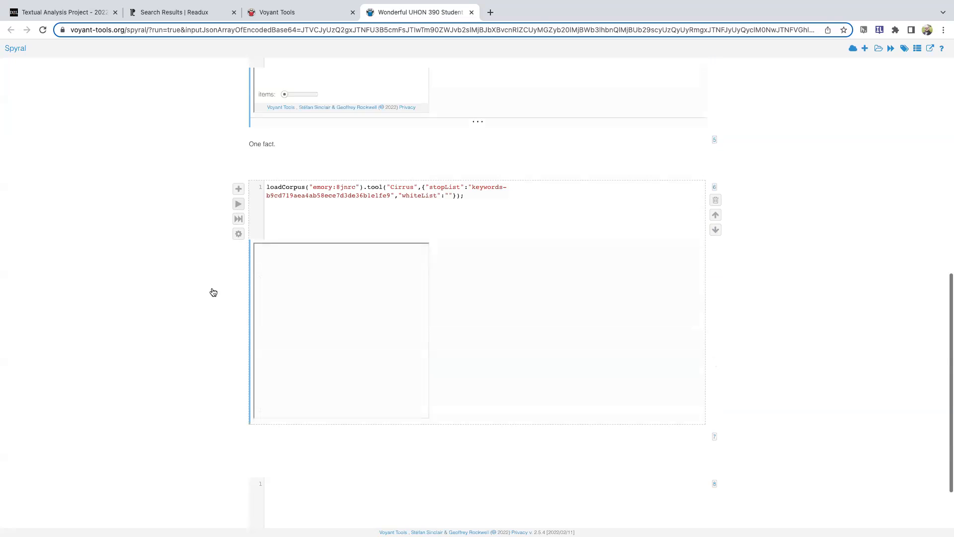
{"action": "scroll", "coordinate": [194, 332], "scroll_direction": "down", "scroll_amount": 1}
{"action": "scroll", "coordinate": [194, 331], "scroll_direction": "down", "scroll_amount": 1}
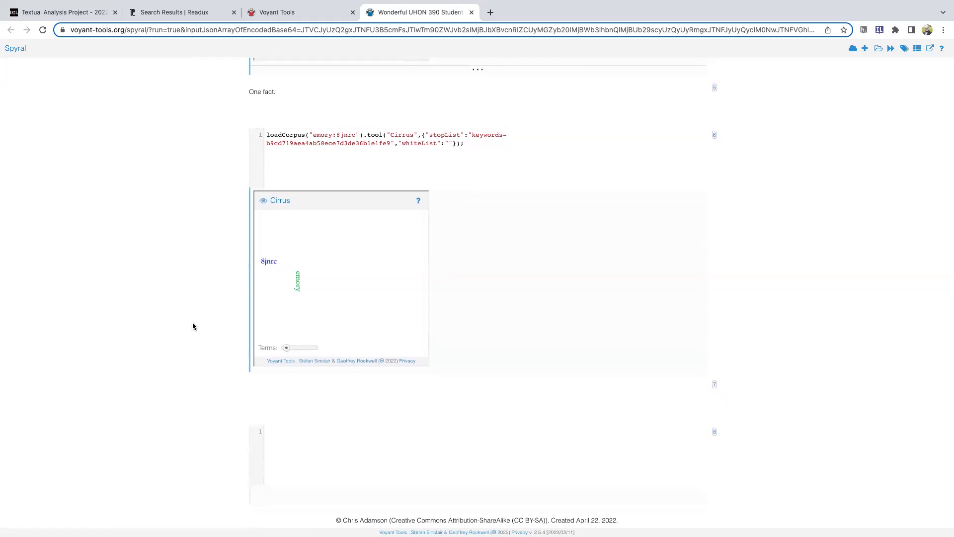
{"action": "scroll", "coordinate": [193, 326], "scroll_direction": "down", "scroll_amount": 1}
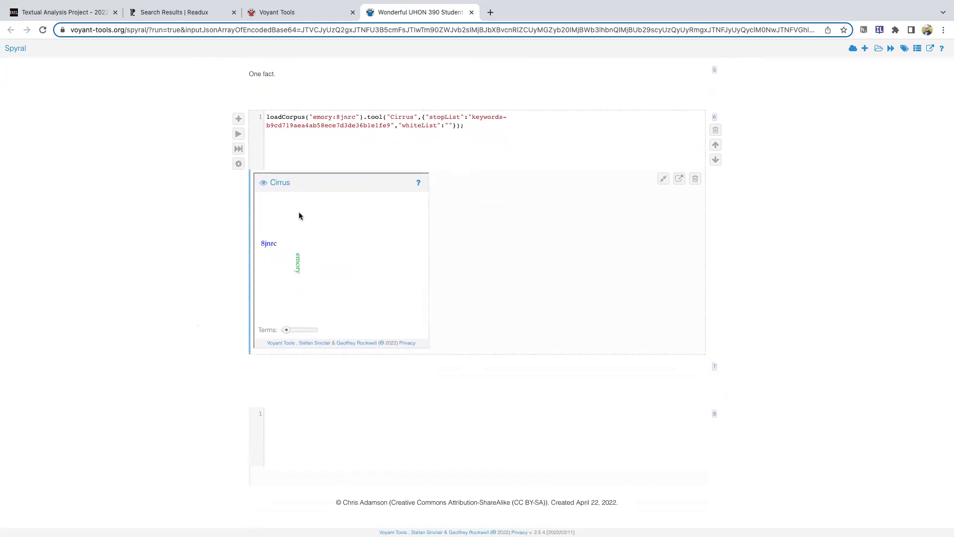
Enter "Make claim, using your visualization as evidence" in the text cell below the Cirrus output and look over the notebook
{"action": "left_click", "coordinate": [316, 436]}
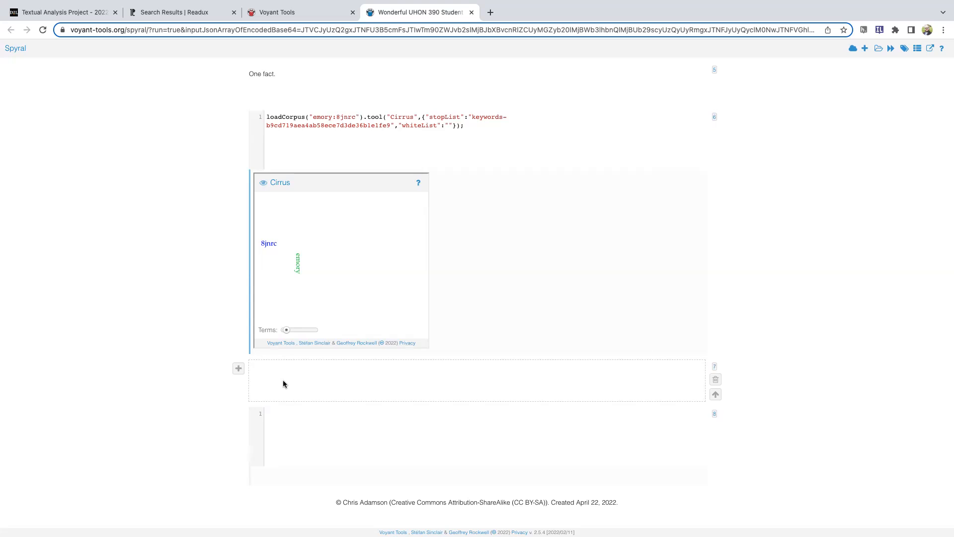
{"action": "left_click", "coordinate": [283, 384]}
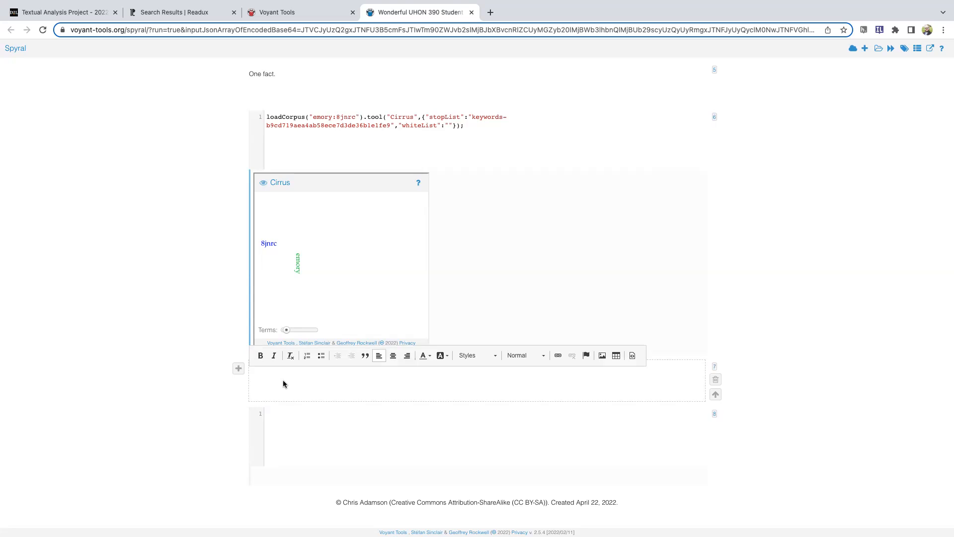
{"action": "type", "text": "Make claim, using your visualization as evidence"}
{"action": "scroll", "coordinate": [213, 323], "scroll_direction": "up", "scroll_amount": 5}
{"action": "scroll", "coordinate": [221, 334], "scroll_direction": "down", "scroll_amount": 2}
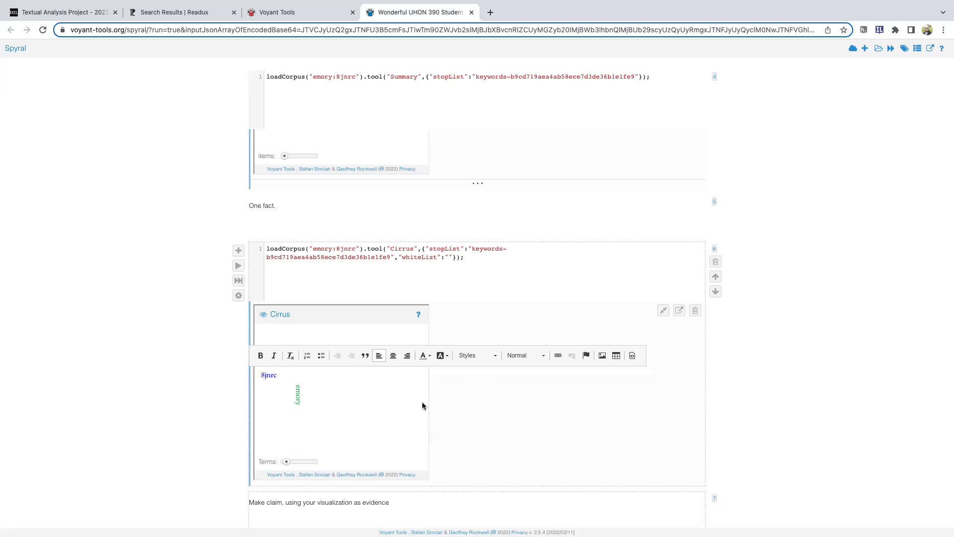
{"action": "scroll", "coordinate": [142, 293], "scroll_direction": "up", "scroll_amount": 10}
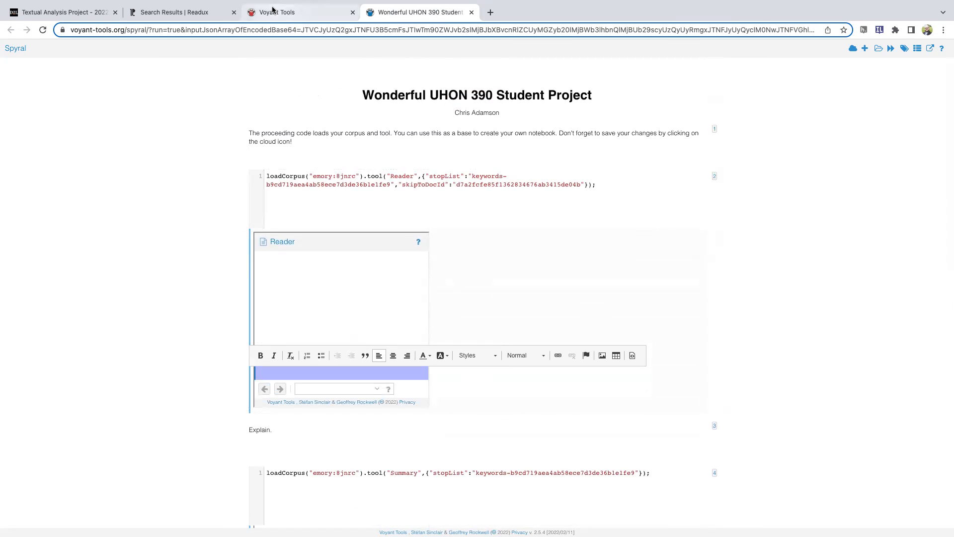
Open the example Spyral Notebook linked on the Textual Analysis Project assignment page in a new browser tab and view it
{"action": "left_click", "coordinate": [35, 16]}
{"action": "scroll", "coordinate": [542, 351], "scroll_direction": "down", "scroll_amount": 3}
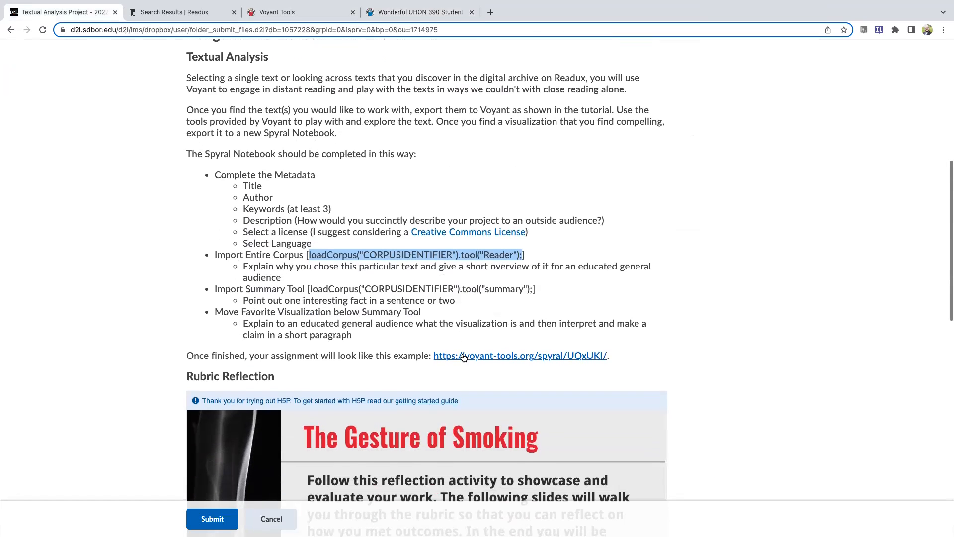
{"action": "right_click", "coordinate": [463, 357]}
{"action": "left_click", "coordinate": [492, 364]}
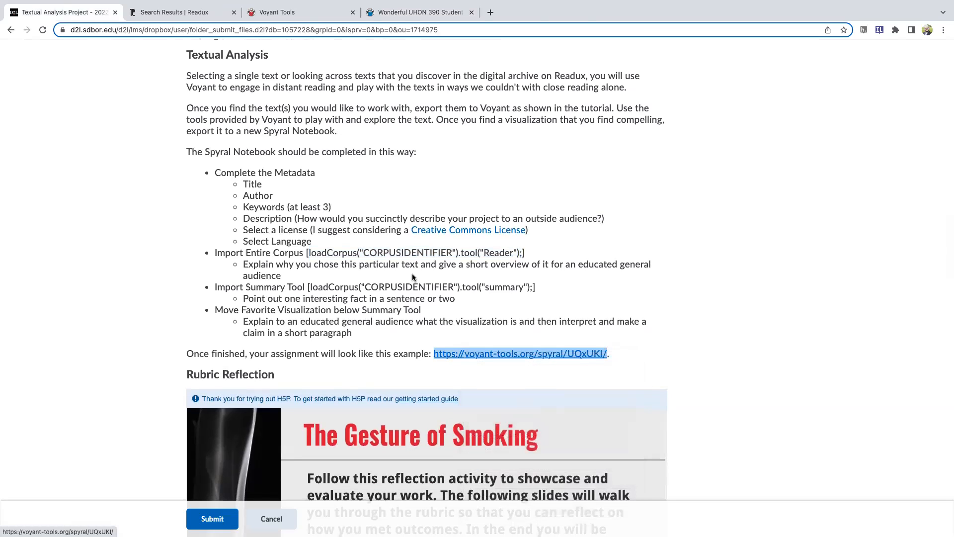
{"action": "left_click", "coordinate": [167, 17]}
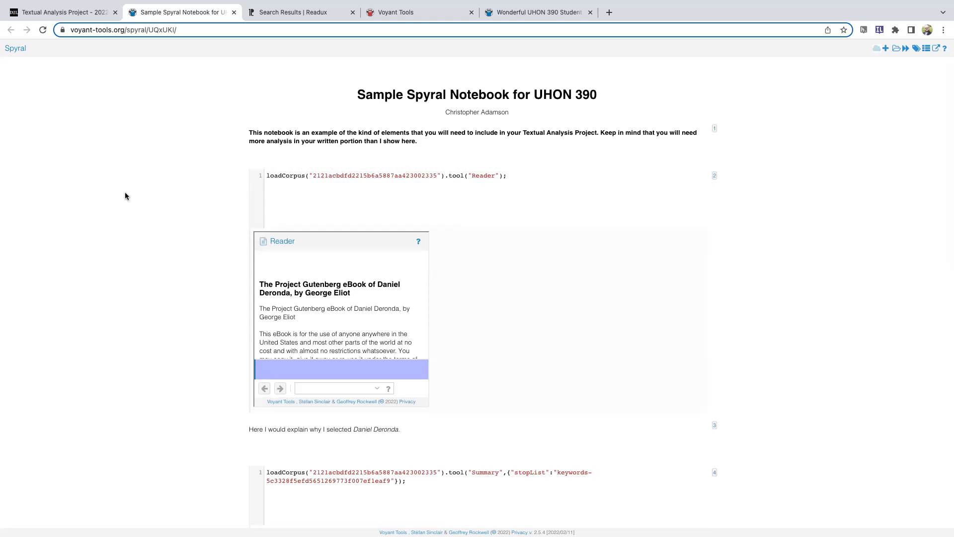
Look through the sample notebook and examine its Trends chart comparing deronda* and gwendolen*
{"action": "scroll", "coordinate": [731, 382], "scroll_direction": "down", "scroll_amount": 10}
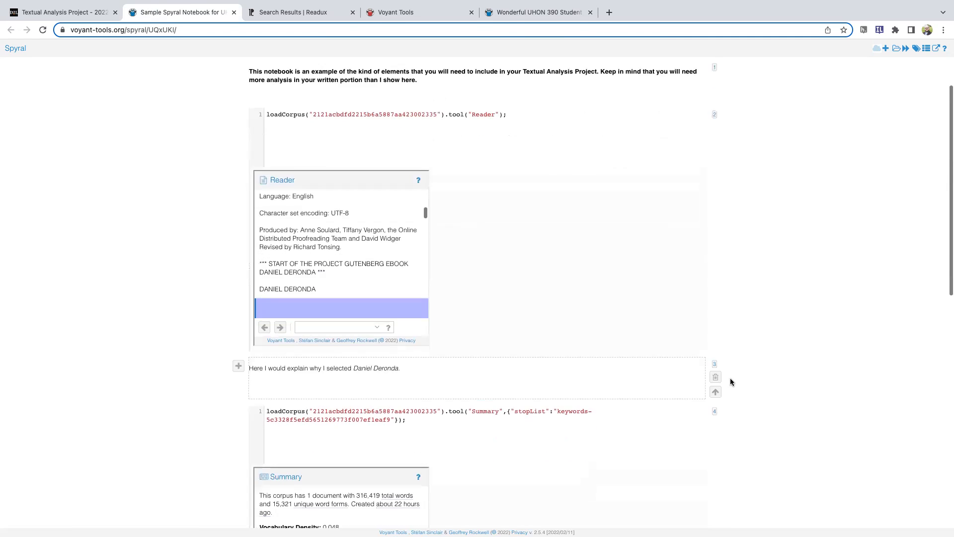
{"action": "scroll", "coordinate": [730, 382], "scroll_direction": "down", "scroll_amount": 3}
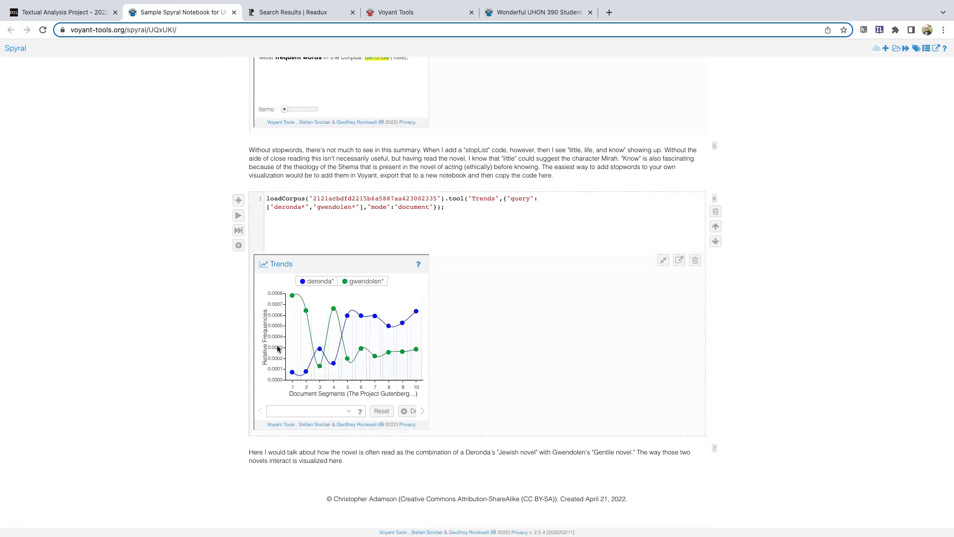
{"action": "mouse_move", "coordinate": [408, 318]}
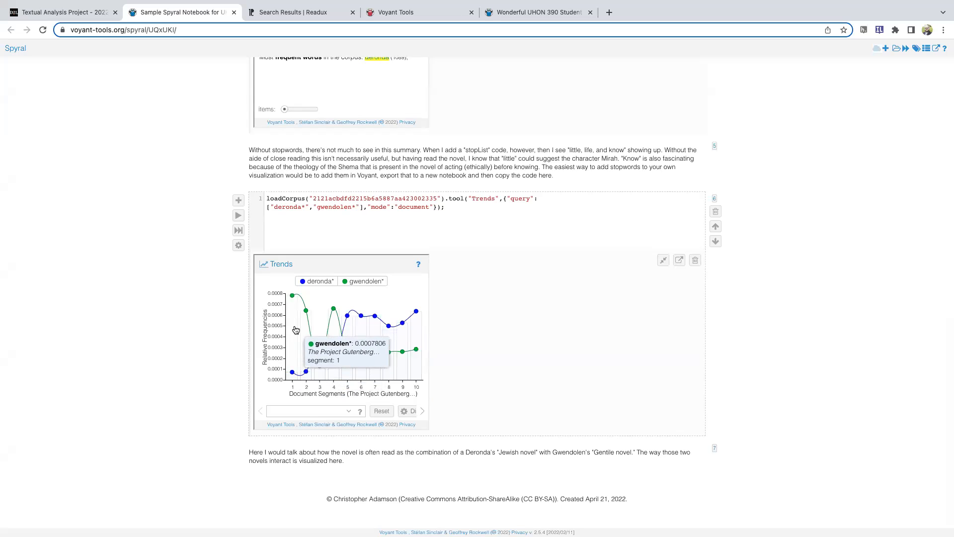
{"action": "mouse_move", "coordinate": [306, 314]}
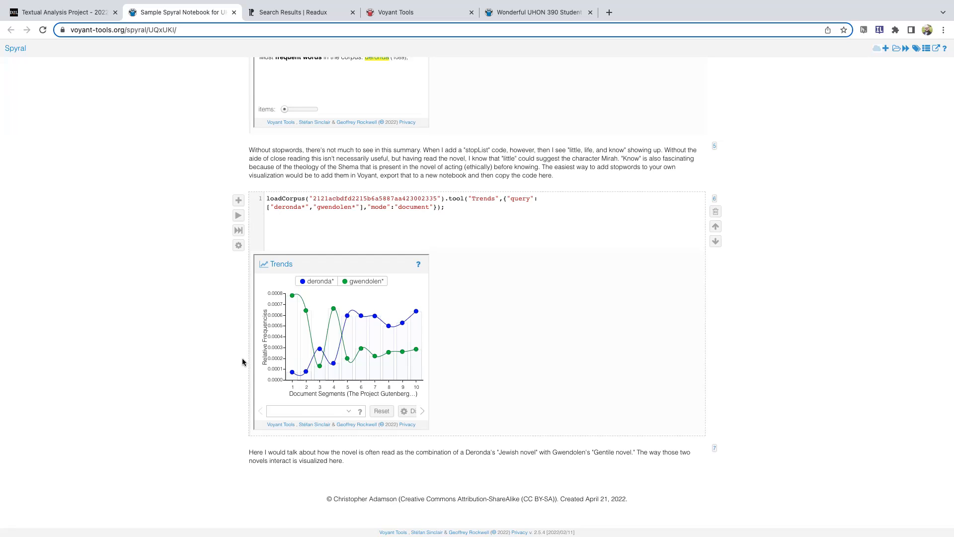
Return to the student project notebook, select its access code in the Save As settings, and save it as a new notebook
{"action": "left_click", "coordinate": [538, 12]}
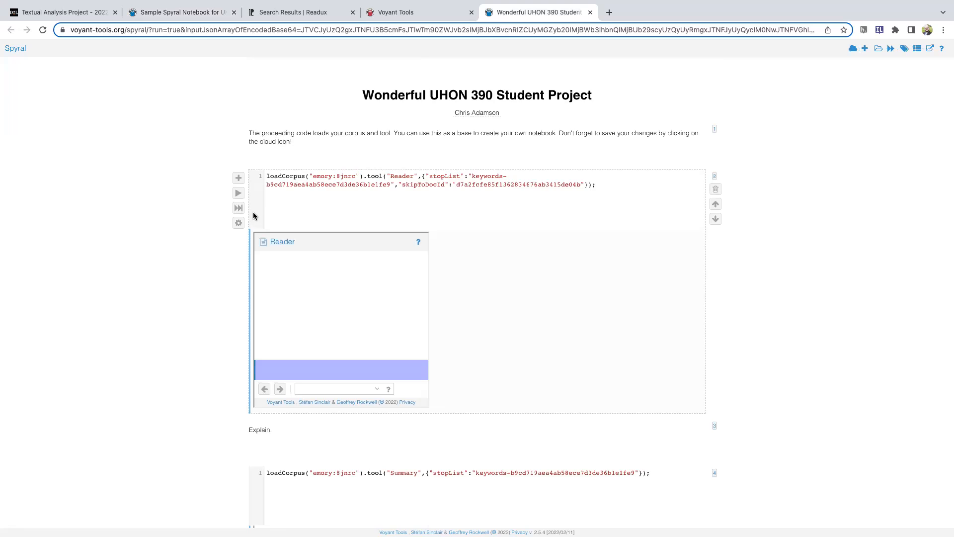
{"action": "scroll", "coordinate": [583, 305], "scroll_direction": "down", "scroll_amount": 5}
{"action": "scroll", "coordinate": [872, 357], "scroll_direction": "up", "scroll_amount": 5}
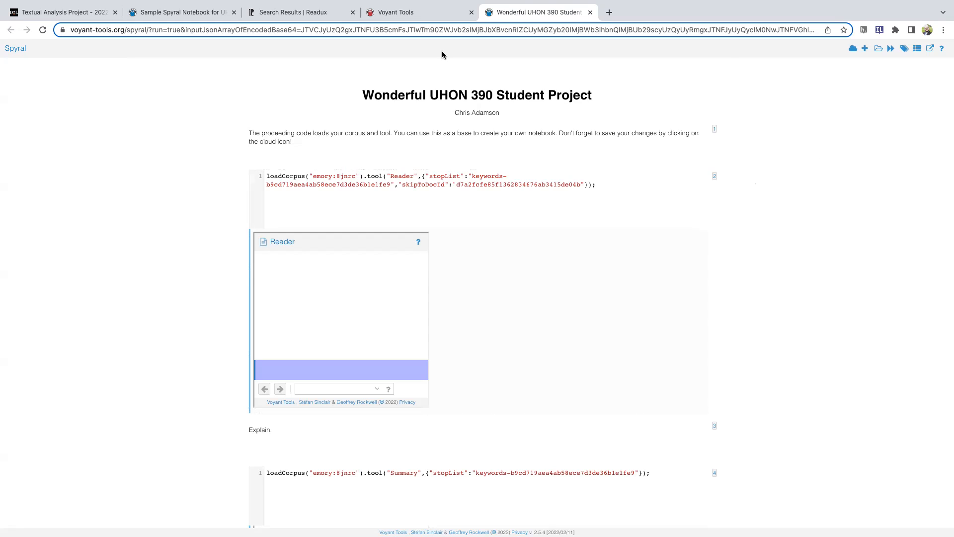
{"action": "left_click", "coordinate": [853, 48]}
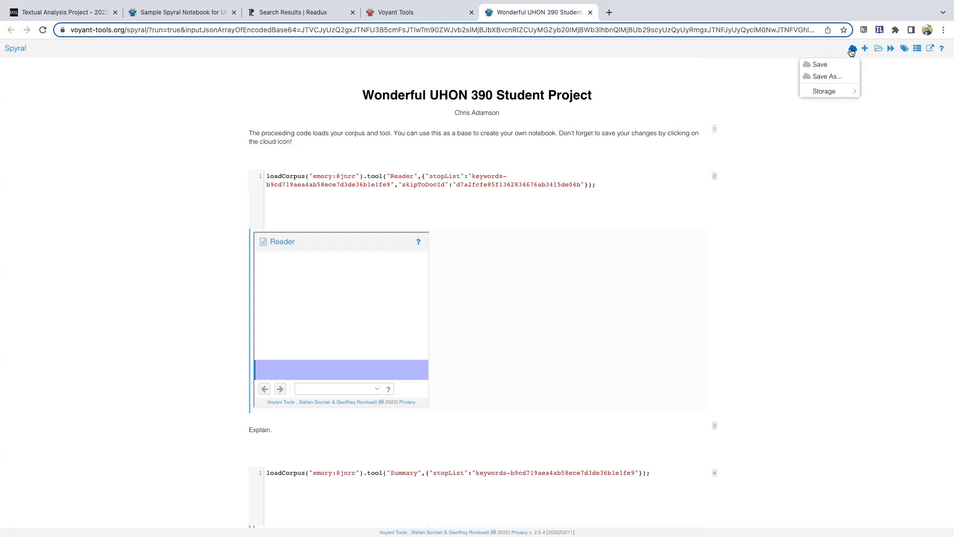
{"action": "left_click", "coordinate": [827, 77]}
{"action": "left_click", "coordinate": [483, 287]}
{"action": "left_click_drag", "start_coordinate": [483, 287], "coordinate": [446, 287]}
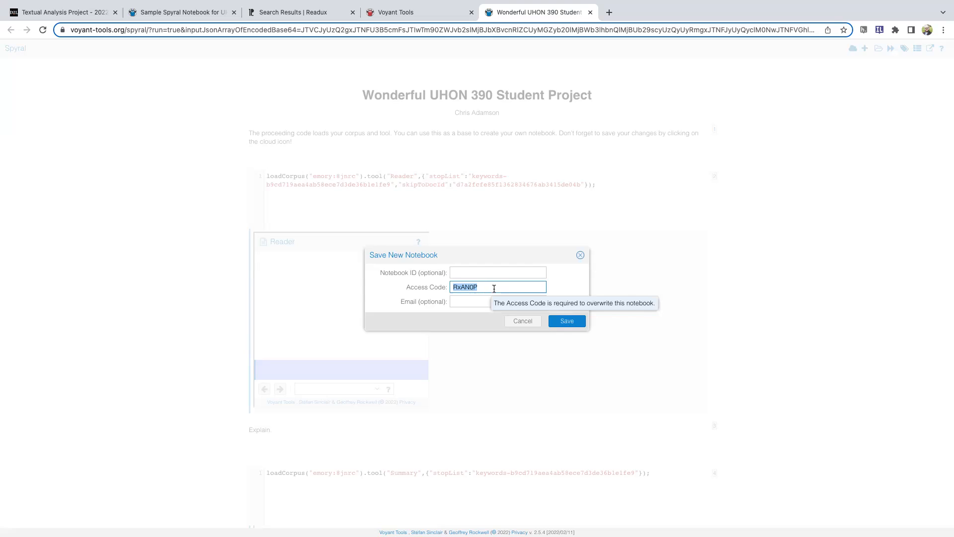
{"action": "left_click", "coordinate": [568, 323]}
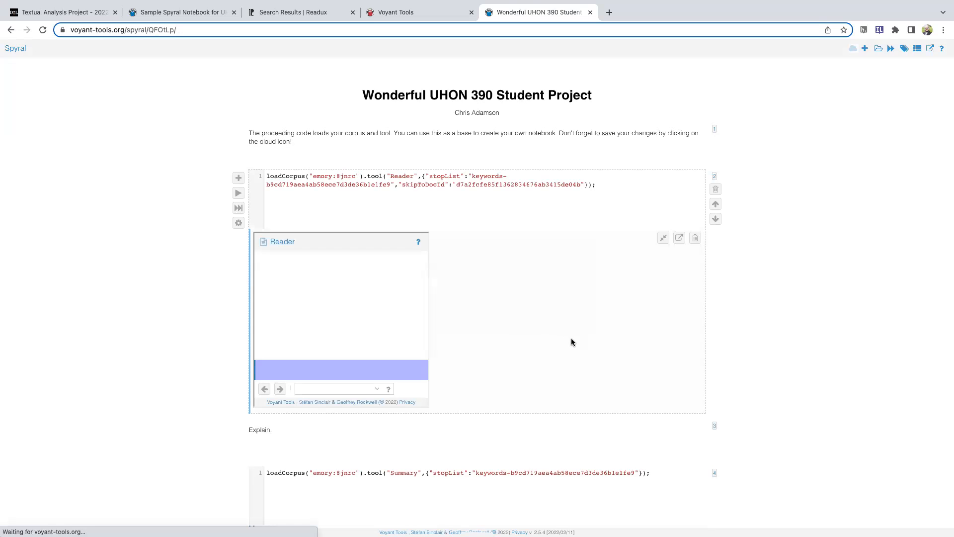
Select the full web address of the newly saved notebook
{"action": "left_click", "coordinate": [72, 30]}
{"action": "left_click_drag", "start_coordinate": [72, 30], "coordinate": [173, 29]}
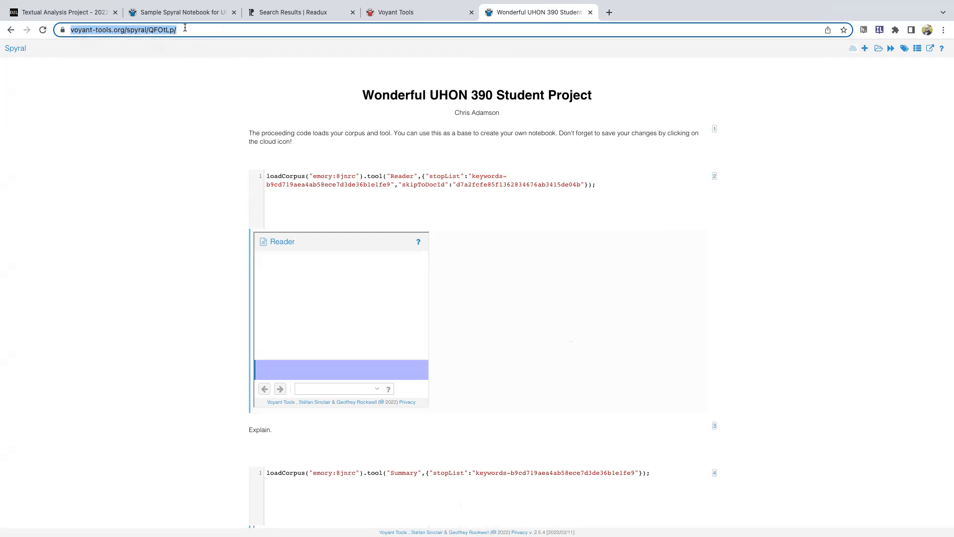
{"action": "left_click", "coordinate": [184, 28]}
{"action": "type", "text": "//"}
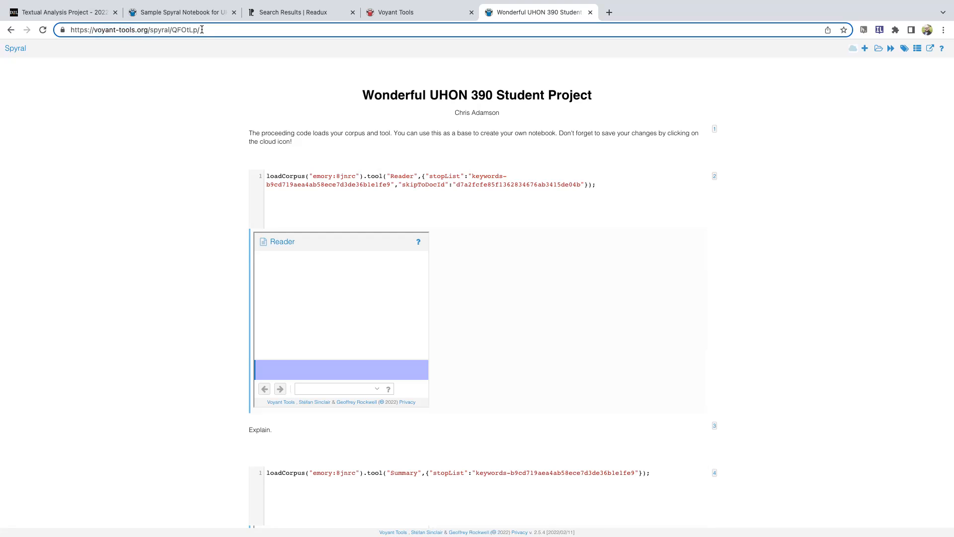
{"action": "right_click", "coordinate": [204, 30]}
{"action": "left_click", "coordinate": [204, 29]}
{"action": "left_click_drag", "start_coordinate": [200, 30], "coordinate": [67, 28]}
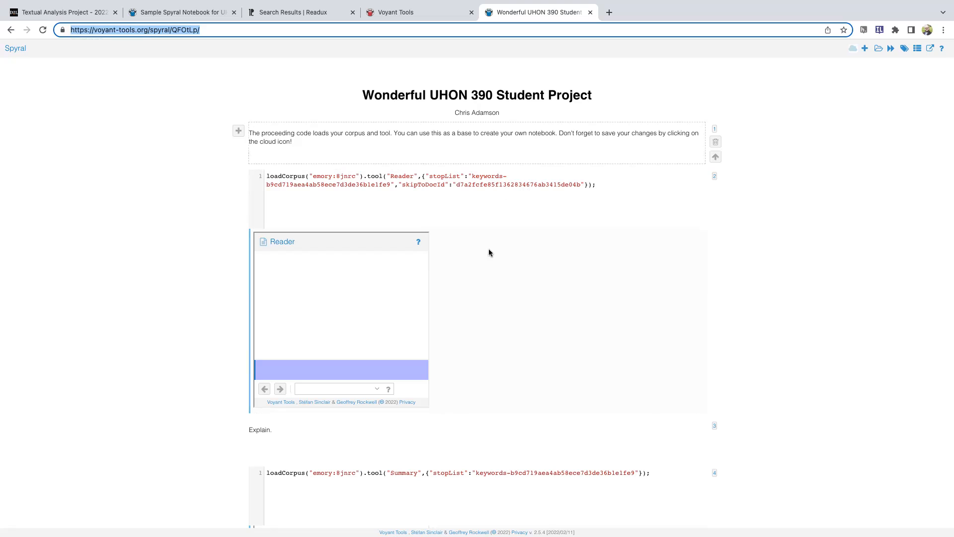
Add "test" after "Explain." in the text cell below the Reader output and save the notebook
{"action": "left_click", "coordinate": [318, 432]}
{"action": "type", "text": "test"}
{"action": "left_click", "coordinate": [832, 297]}
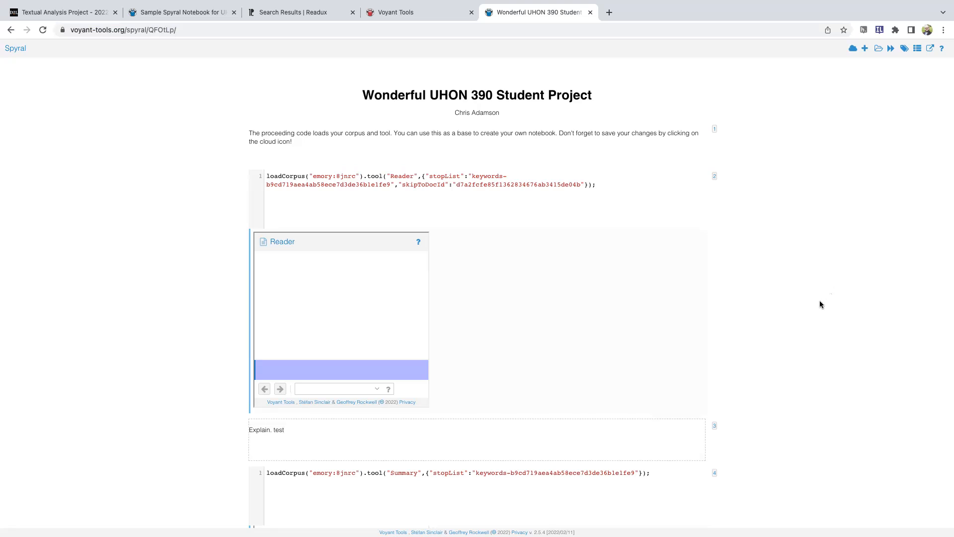
{"action": "left_click", "coordinate": [853, 48]}
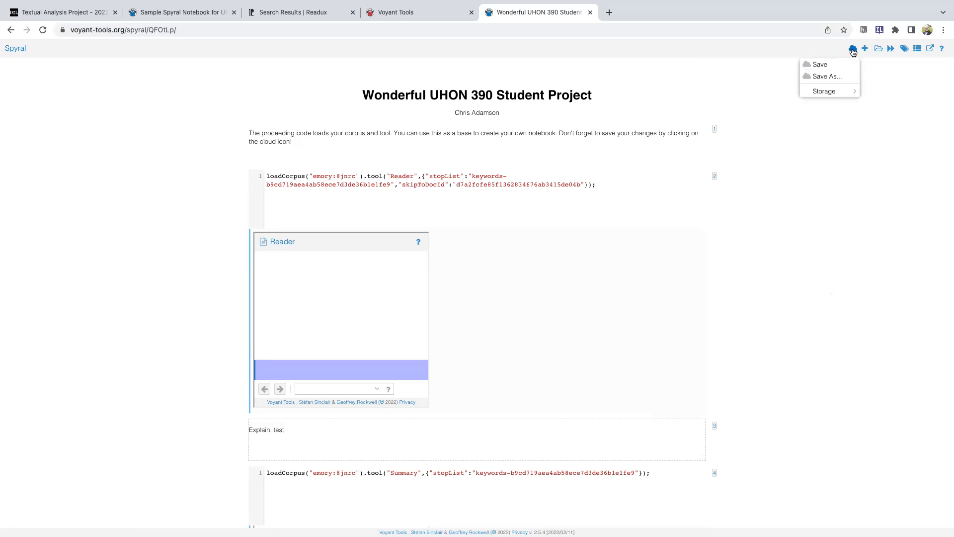
{"action": "left_click", "coordinate": [829, 65]}
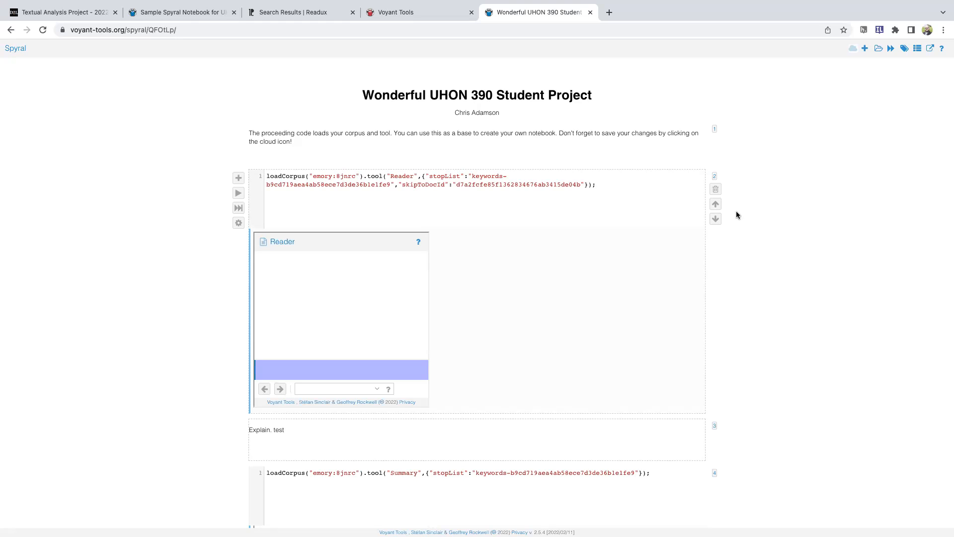
Scan the edited notebook and select its web address again
{"action": "scroll", "coordinate": [562, 311], "scroll_direction": "down", "scroll_amount": 2}
{"action": "left_click", "coordinate": [189, 29]}
{"action": "key", "text": "super+a"}
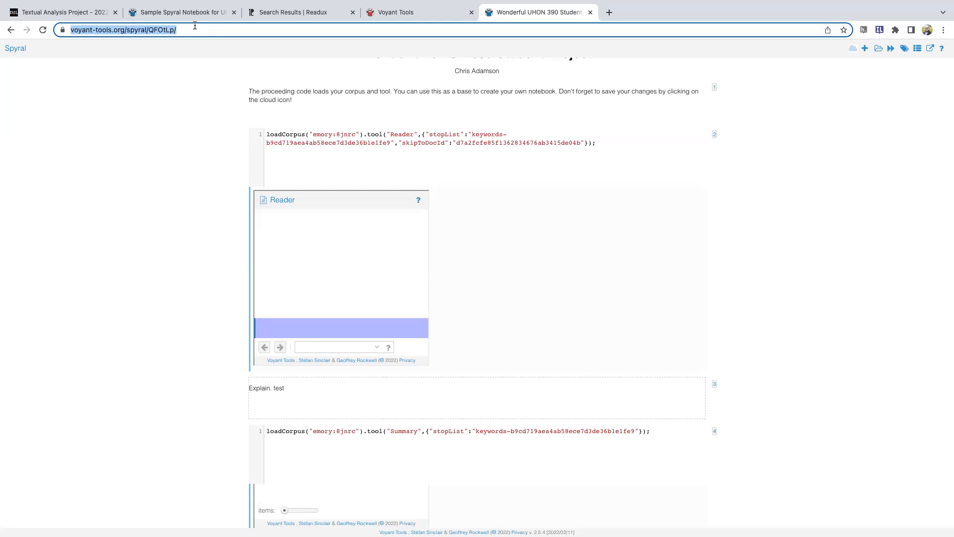
Switch to the Textual Analysis Project page, show the Rubric Reflection's summary slide, and read the submission instructions
{"action": "left_click", "coordinate": [76, 15]}
{"action": "scroll", "coordinate": [547, 299], "scroll_direction": "down", "scroll_amount": 5}
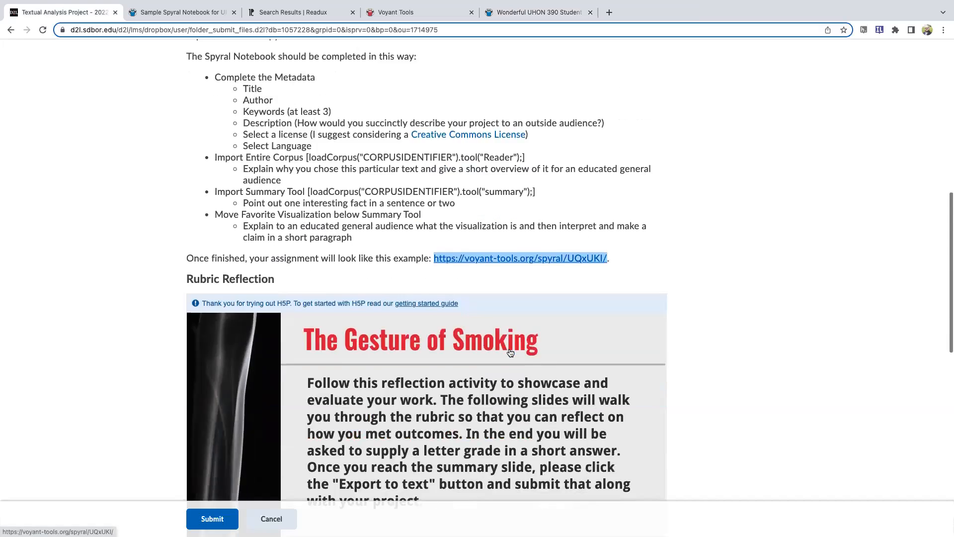
{"action": "left_click", "coordinate": [663, 384]}
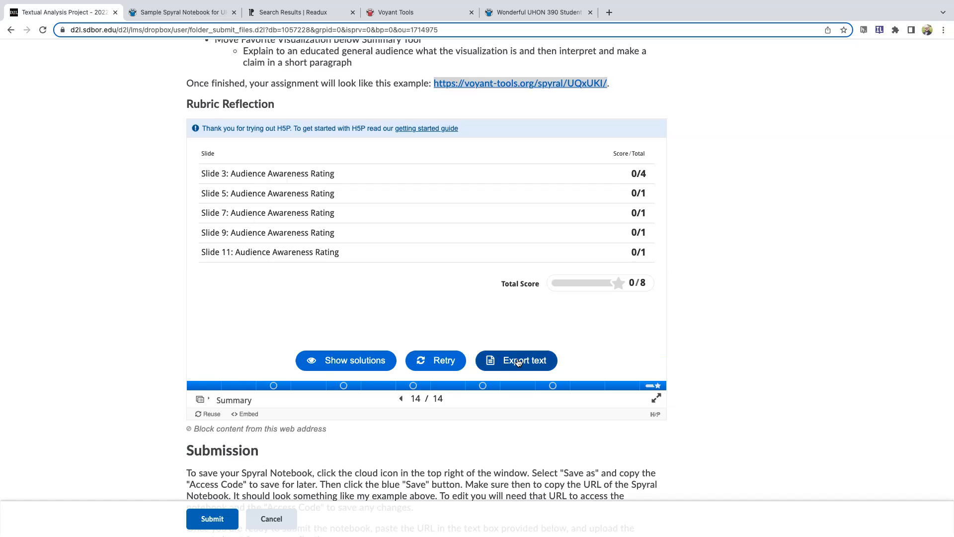
{"action": "scroll", "coordinate": [518, 362], "scroll_direction": "down", "scroll_amount": 8}
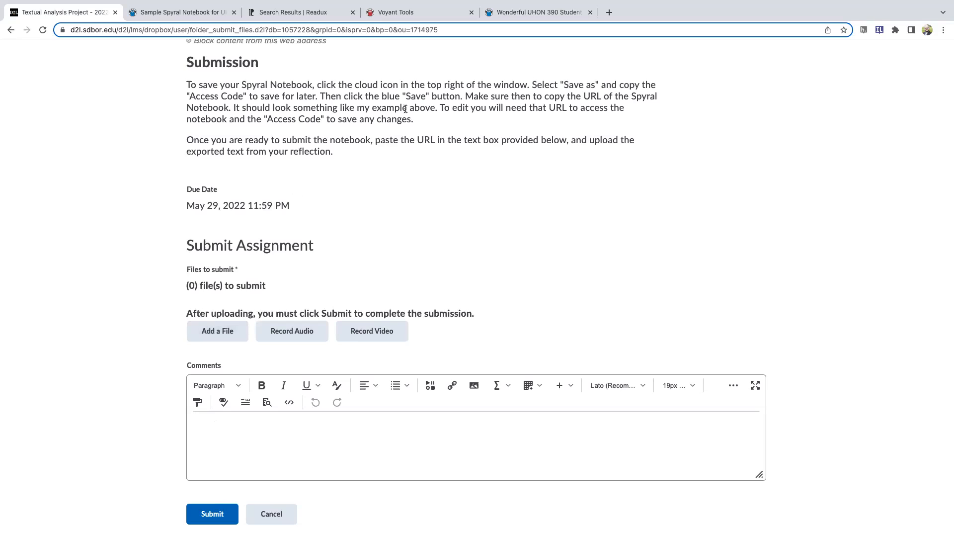
Copy the student notebook's URL and paste it into the assignment's Comments box
{"action": "left_click", "coordinate": [539, 12]}
{"action": "left_click", "coordinate": [174, 29]}
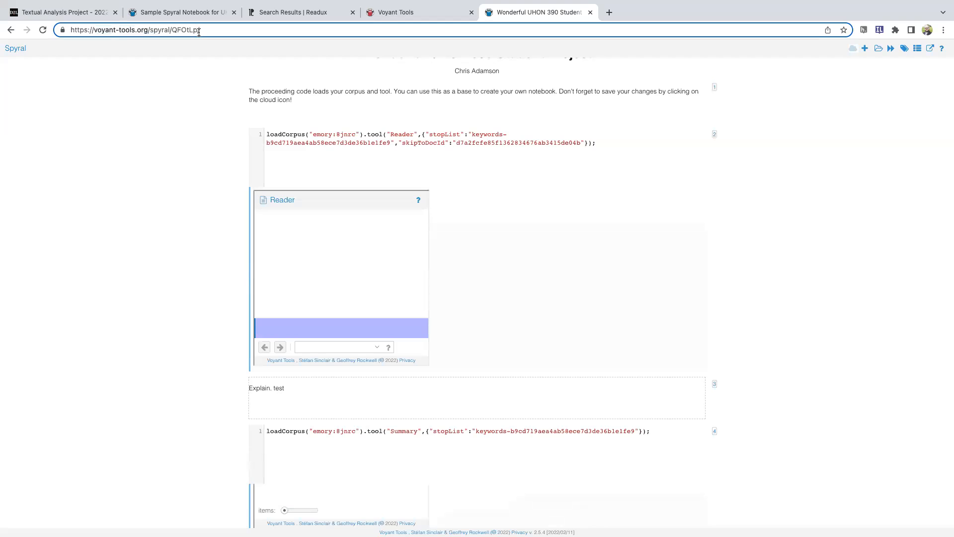
{"action": "key", "text": "super+a"}
{"action": "key", "text": "super+c"}
{"action": "left_click", "coordinate": [72, 12]}
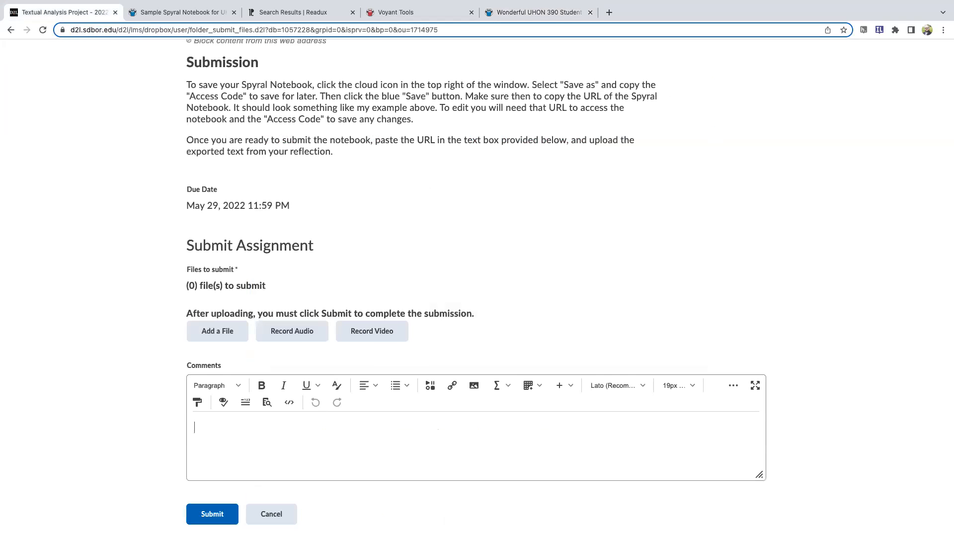
{"action": "left_click", "coordinate": [329, 449]}
{"action": "key", "text": "super+v"}
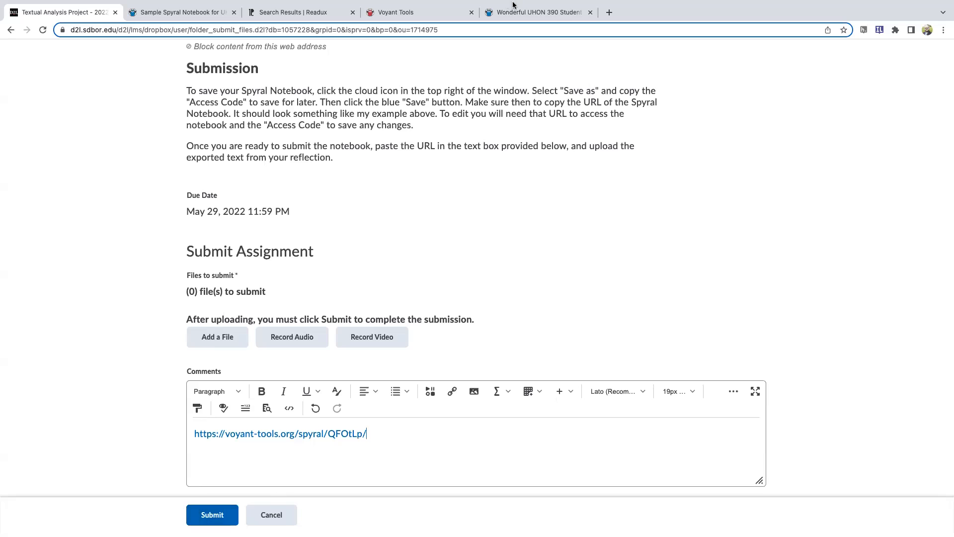
Compare the corpus identifier in the notebook's Reader code with the source text address in the Voyant Tools URL, and return to the notebook
{"action": "left_click", "coordinate": [527, 13]}
{"action": "left_click_drag", "start_coordinate": [274, 177], "coordinate": [358, 177]}
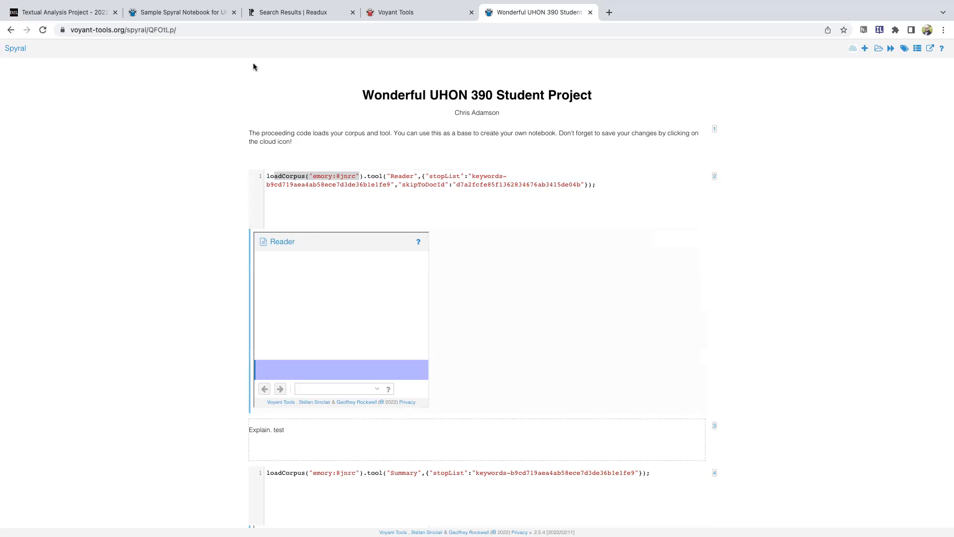
{"action": "left_click", "coordinate": [375, 11]}
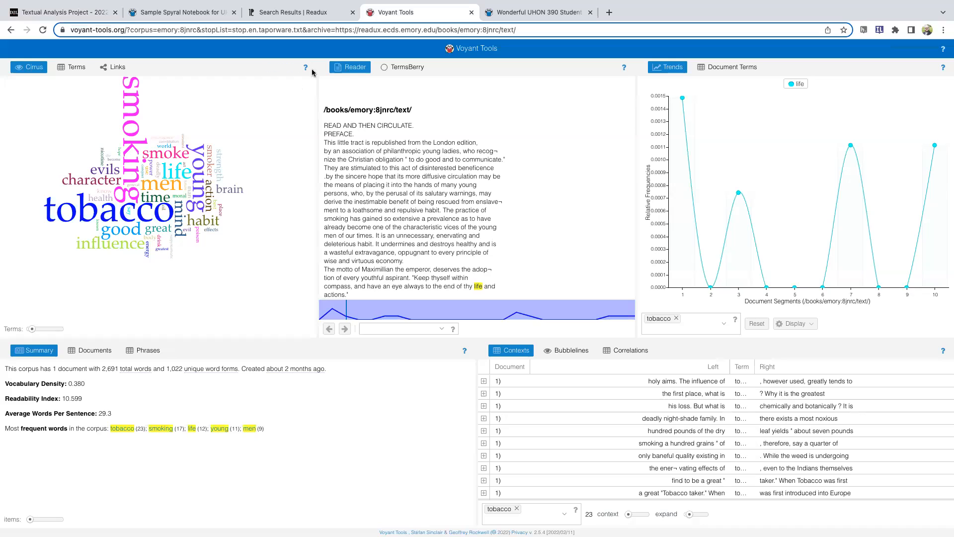
{"action": "left_click_drag", "start_coordinate": [336, 29], "coordinate": [539, 32]}
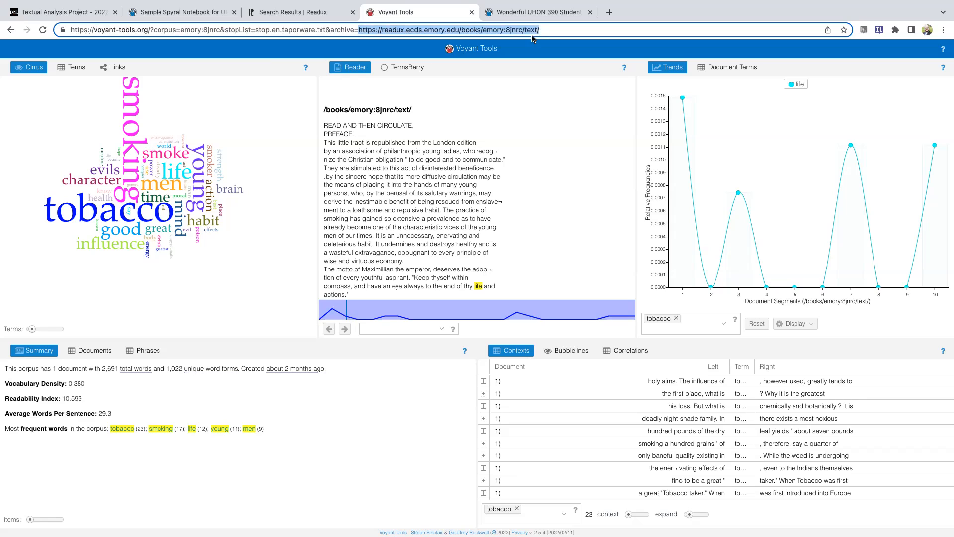
{"action": "left_click", "coordinate": [521, 13]}
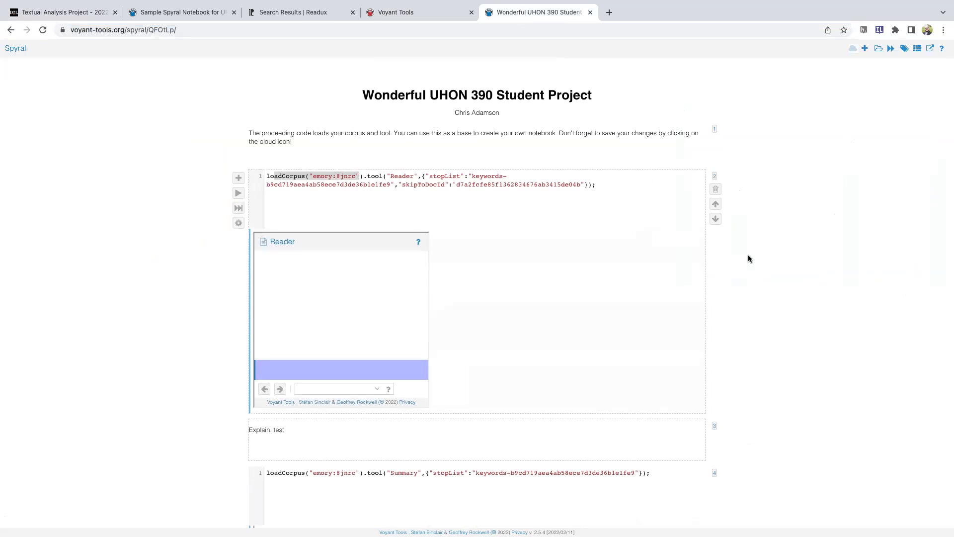